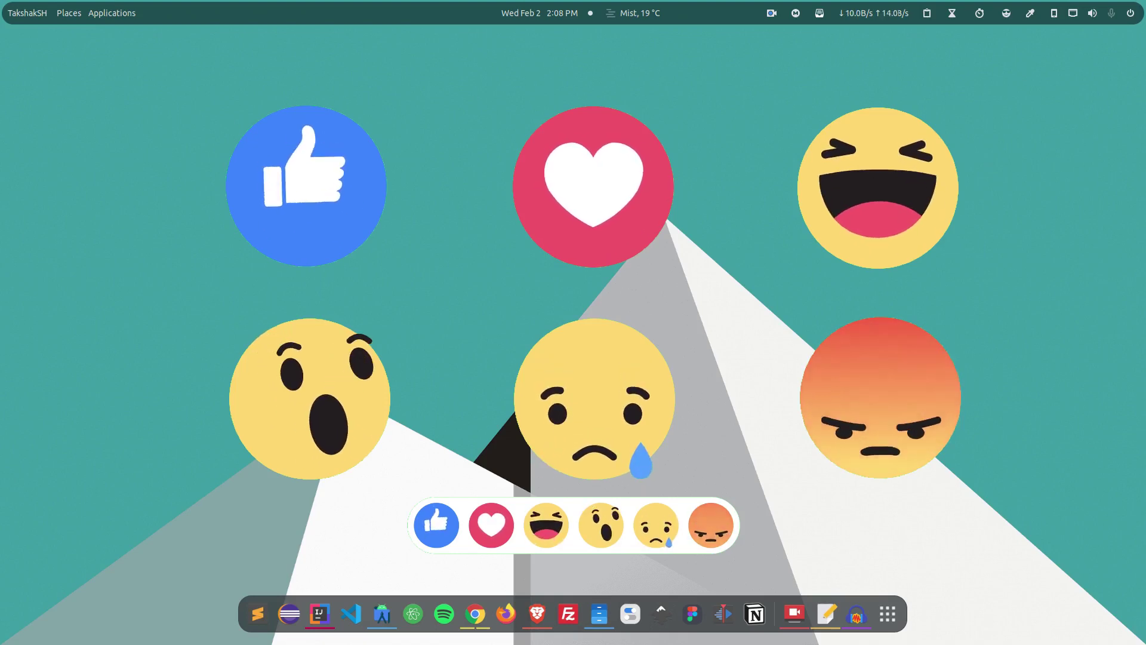
Open the Emoji Selector picker from its top-bar icon
left_click(1006, 13)
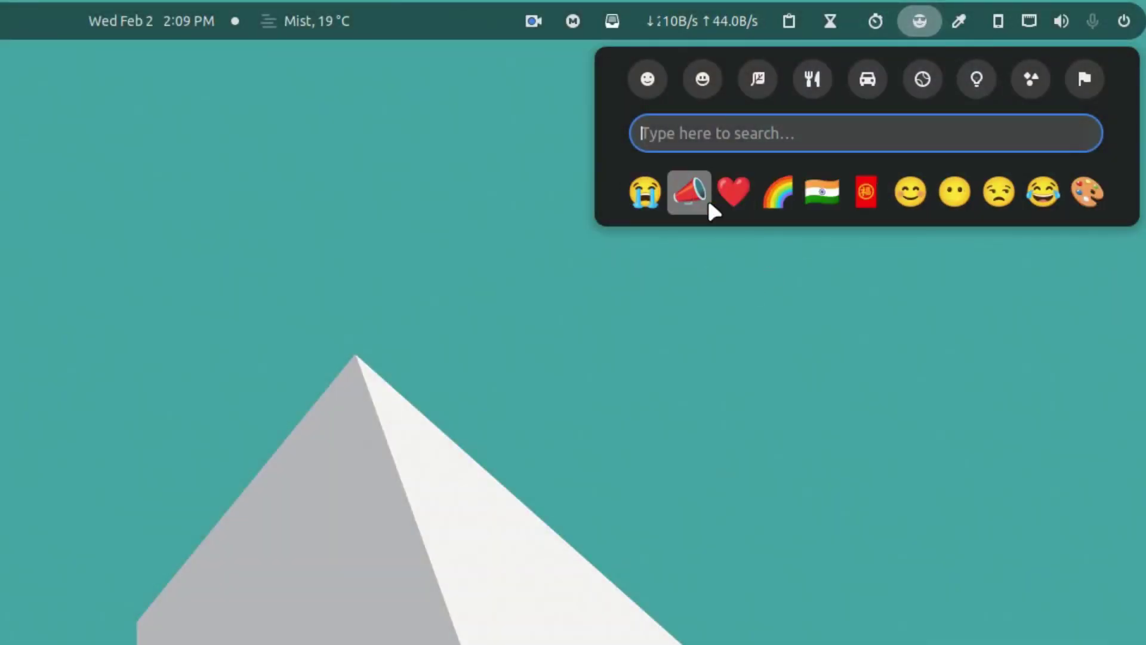
Browse the People & Clothing, Food & Drink and Travel & Places categories, then search 'lov' and clear it
left_click(687, 80)
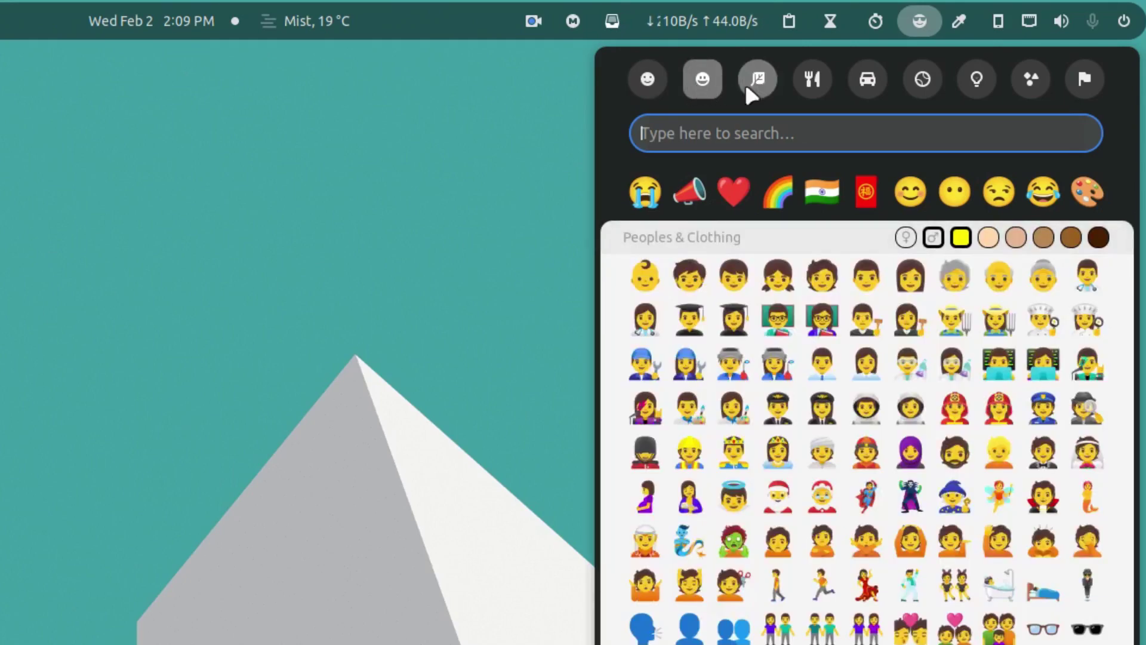
left_click(813, 80)
left_click(867, 80)
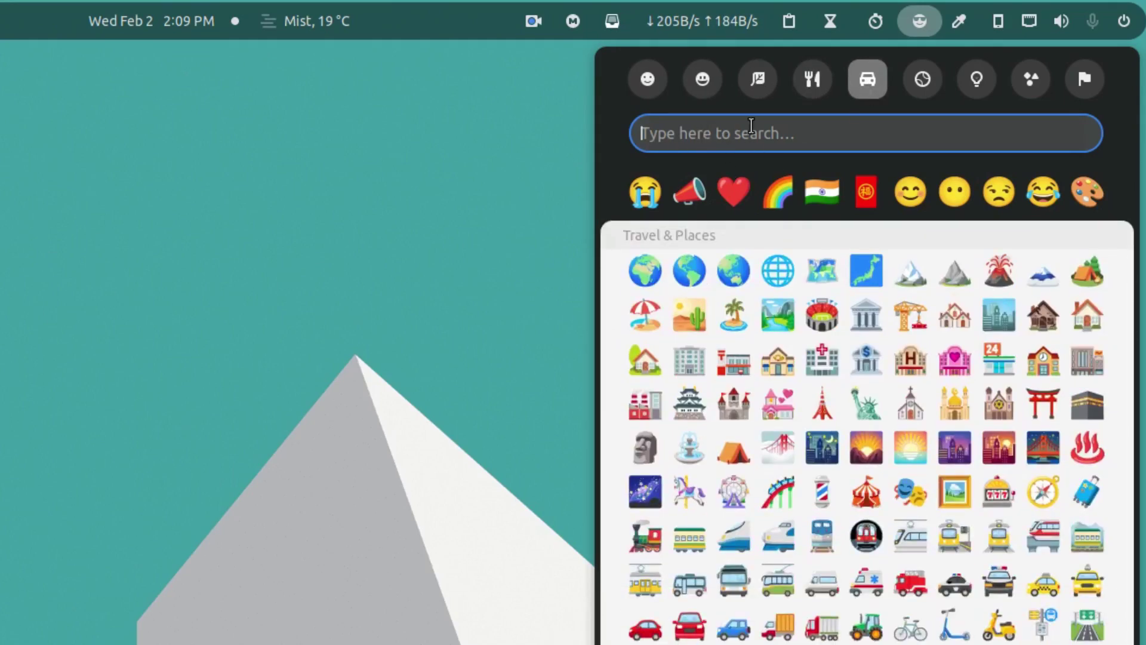
type("love")
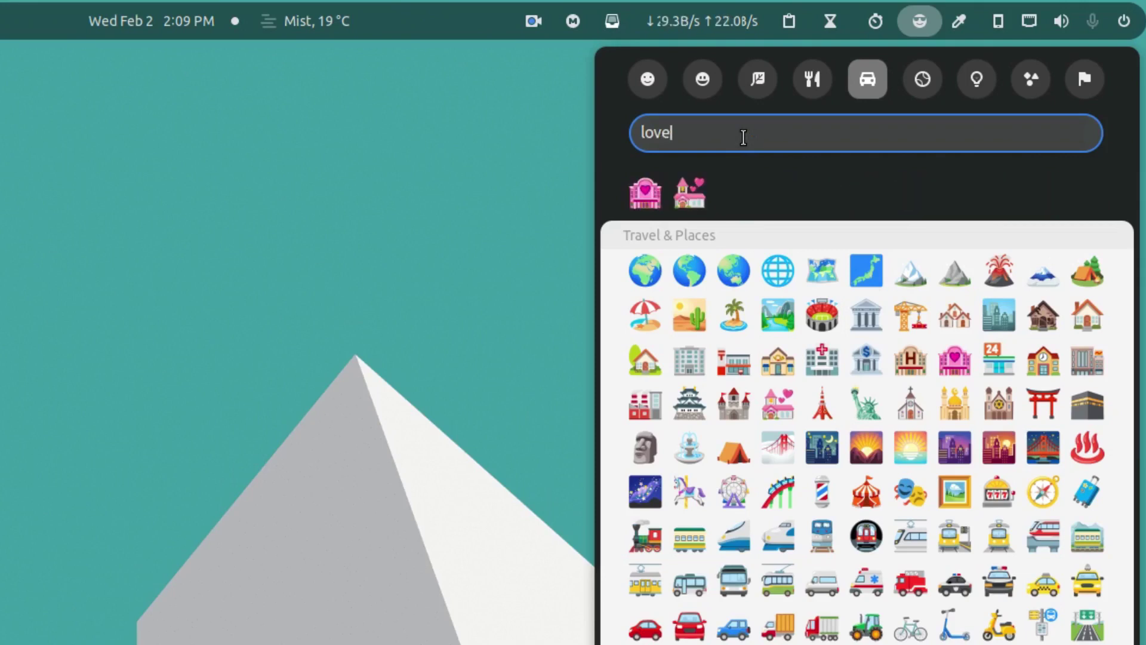
key("BackSpace")
key("BackSpace")
key("BackSpace")
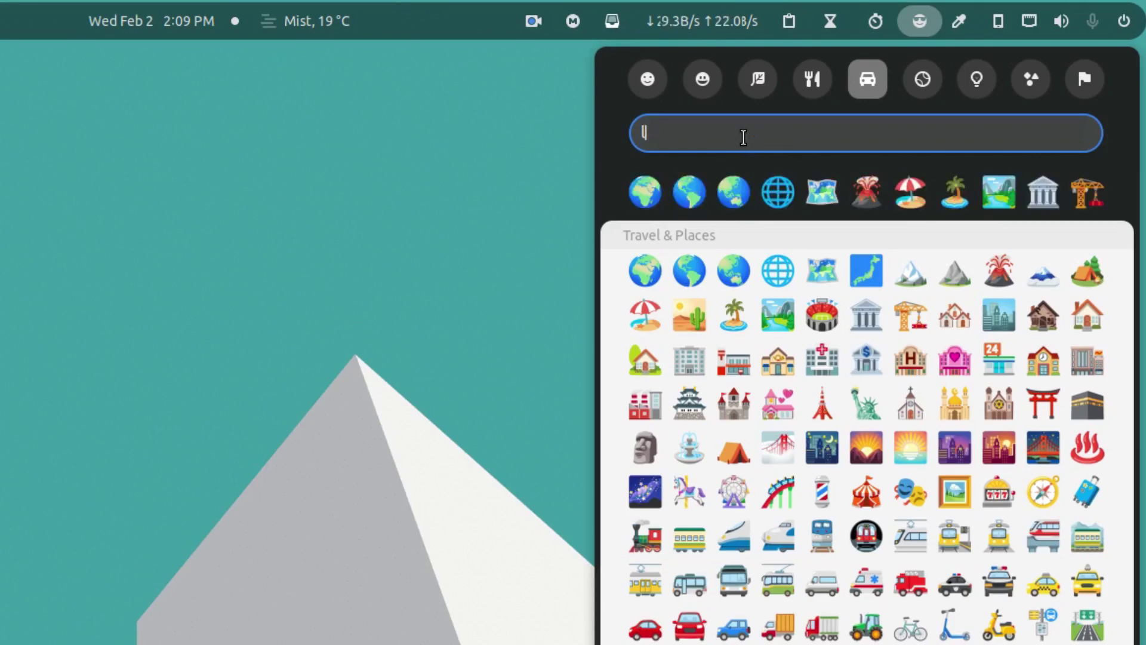
key("BackSpace")
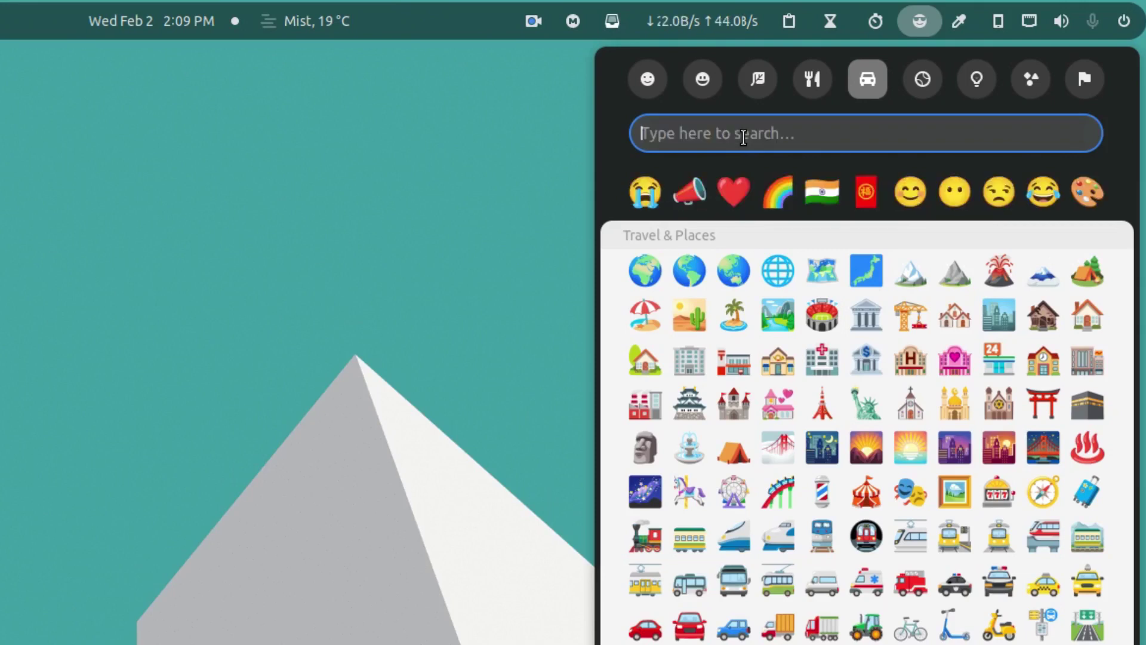
Copy the technologist emoji from People & Clothing, closing the picker
left_click(747, 89)
left_click(689, 84)
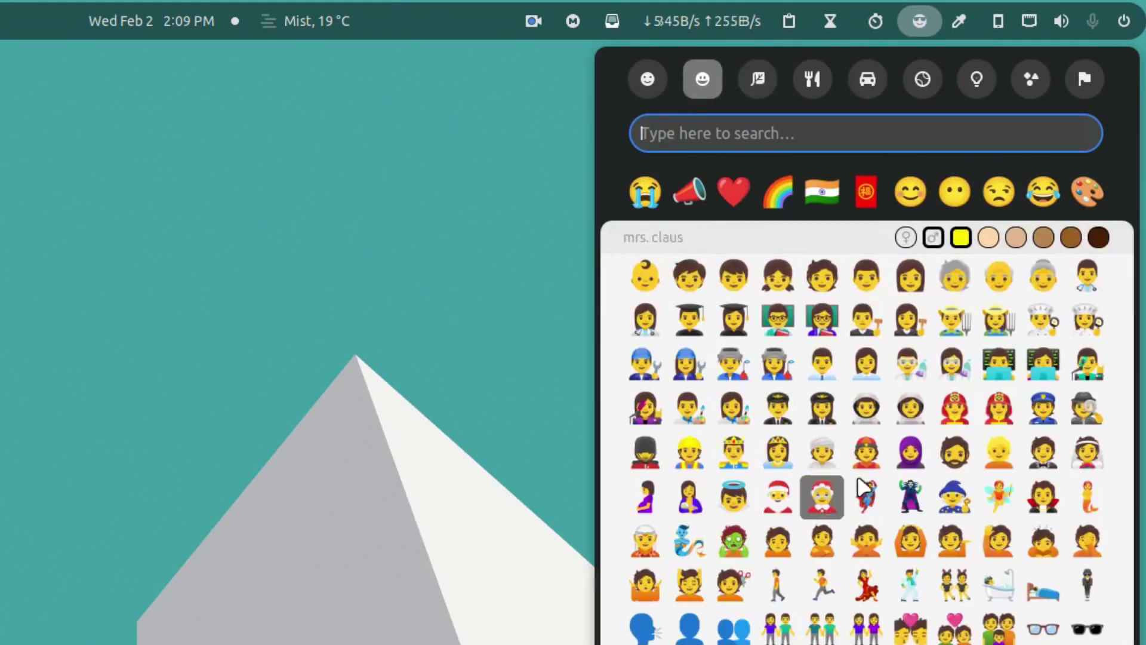
left_click(998, 363)
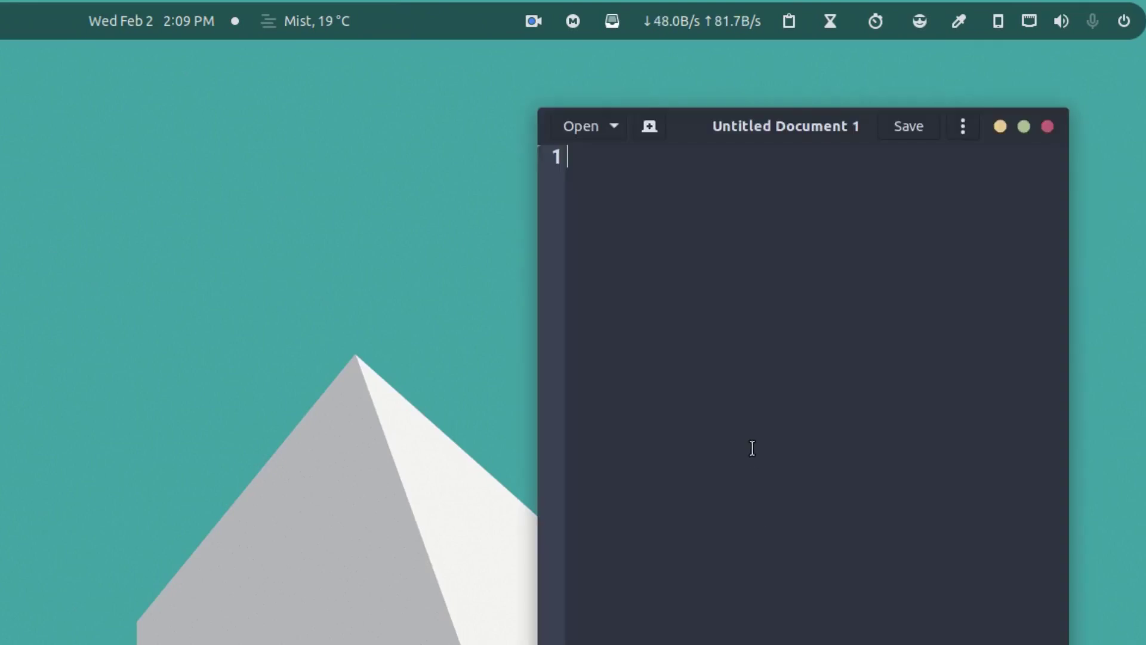
Paste the technologist emoji onto line 1 of the untitled gedit document and minimize it
right_click(756, 426)
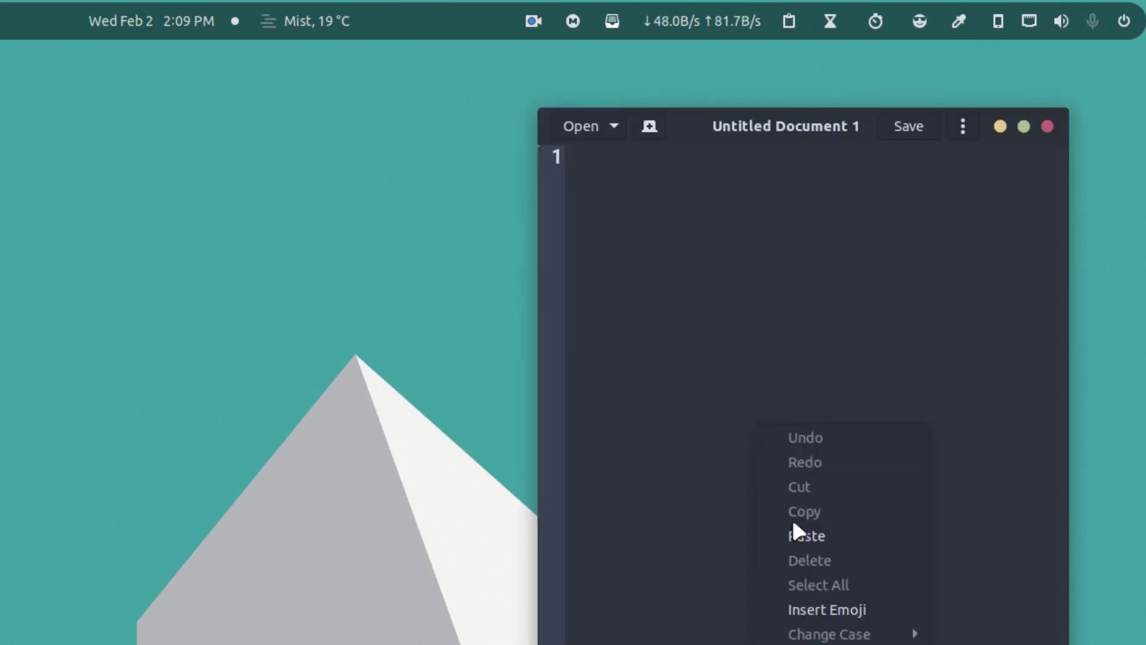
left_click(806, 535)
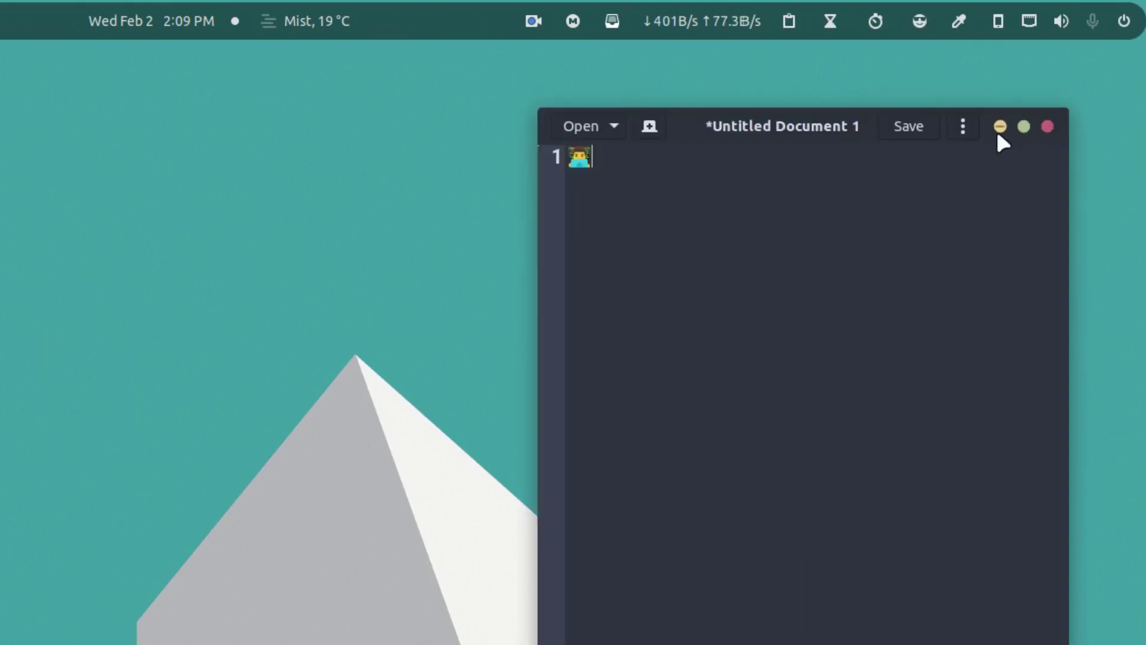
left_click(1028, 102)
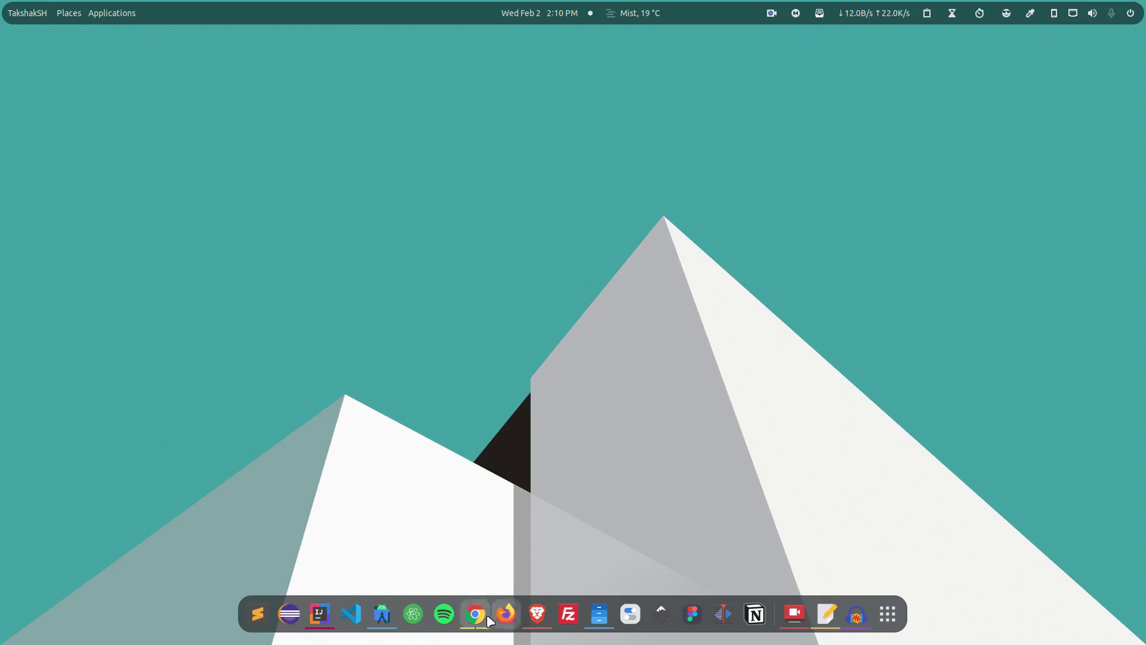
Copy the sunglasses-face emoji on emojicopy.com in Brave, then bring Text Editor back
left_click(543, 619)
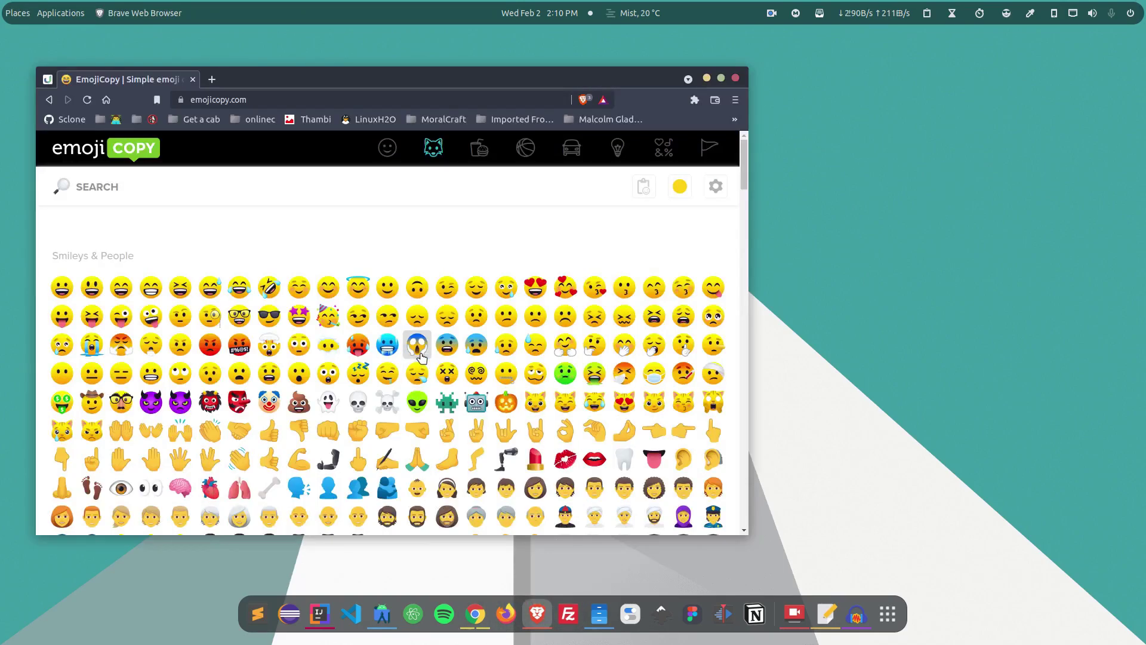
scroll(436, 377, "down", 5)
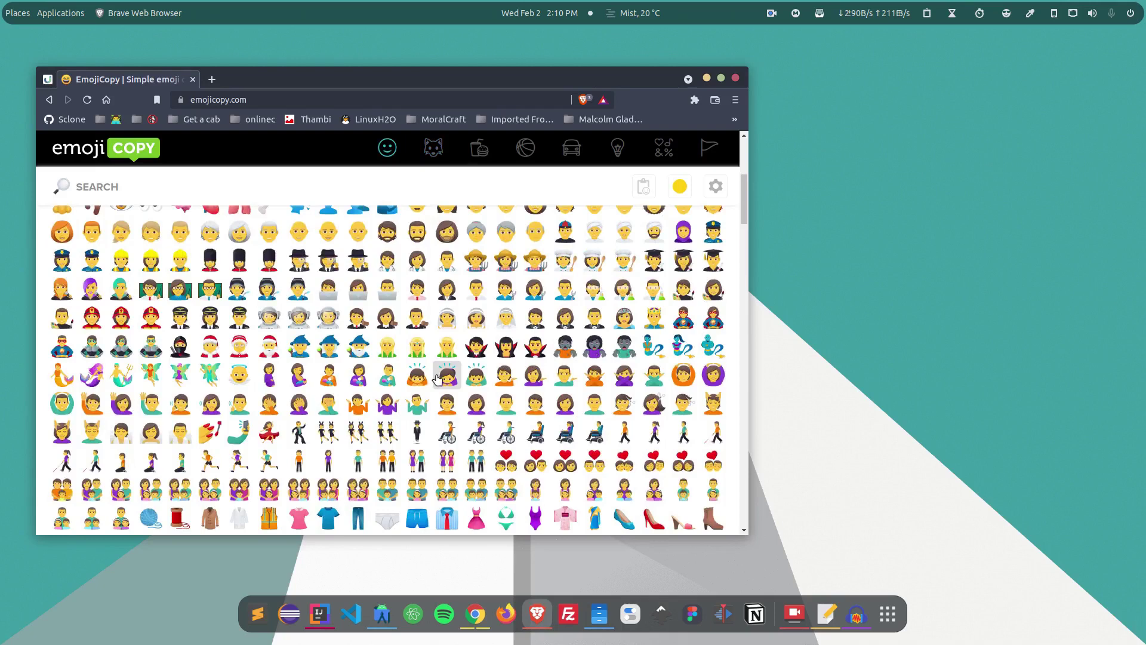
scroll(438, 380, "up", 5)
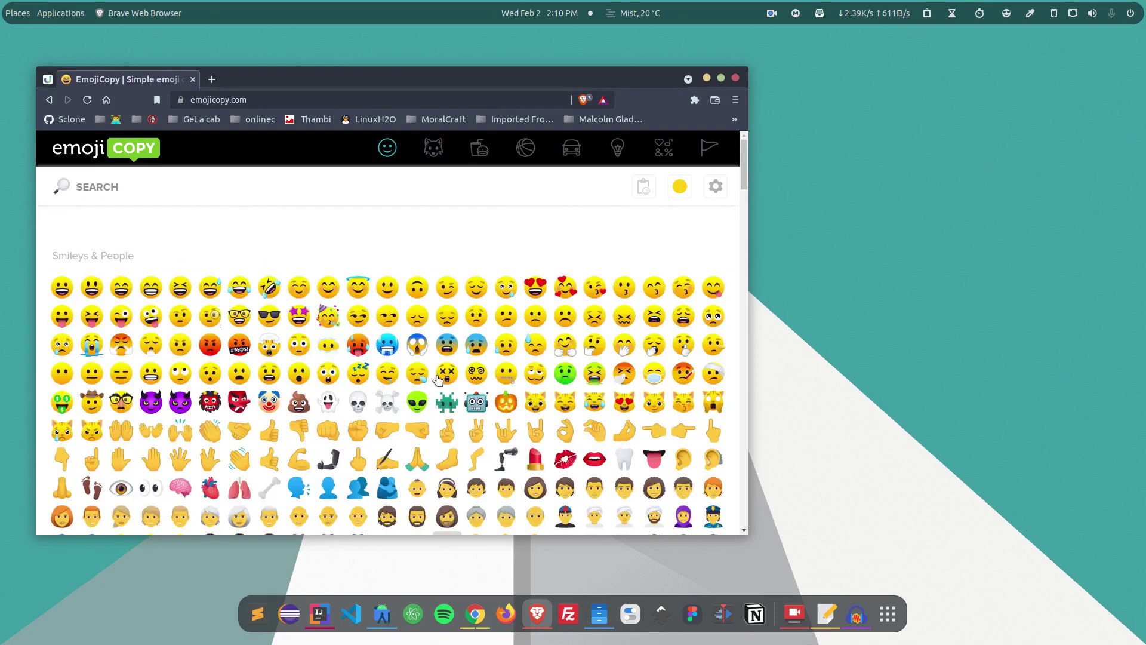
left_click(267, 322)
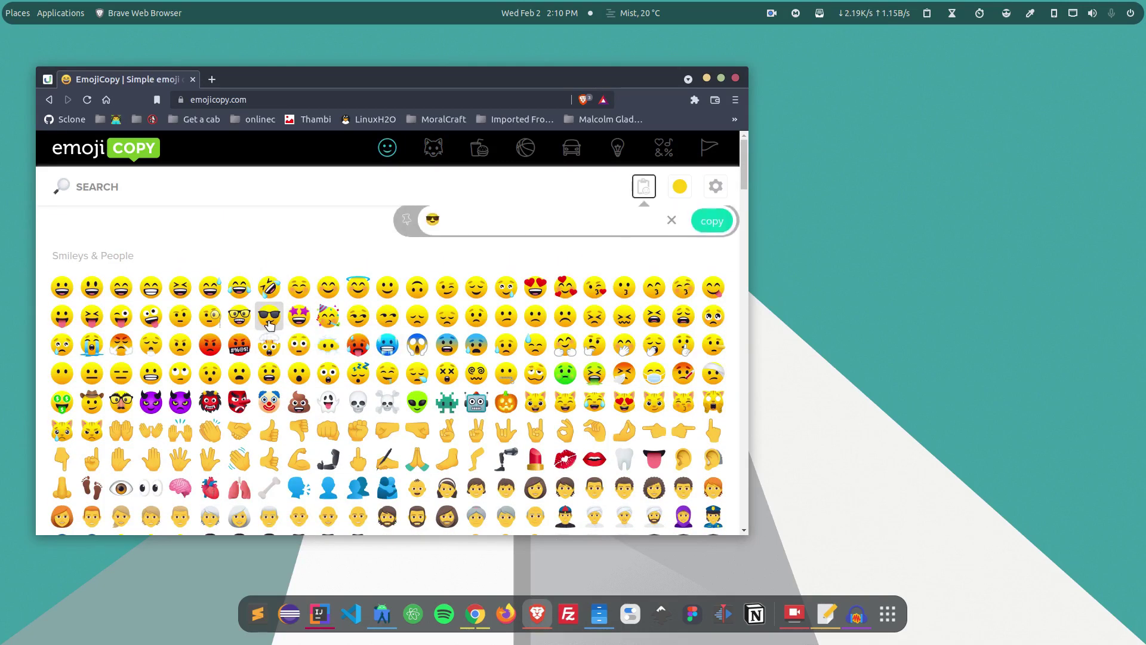
left_click(713, 223)
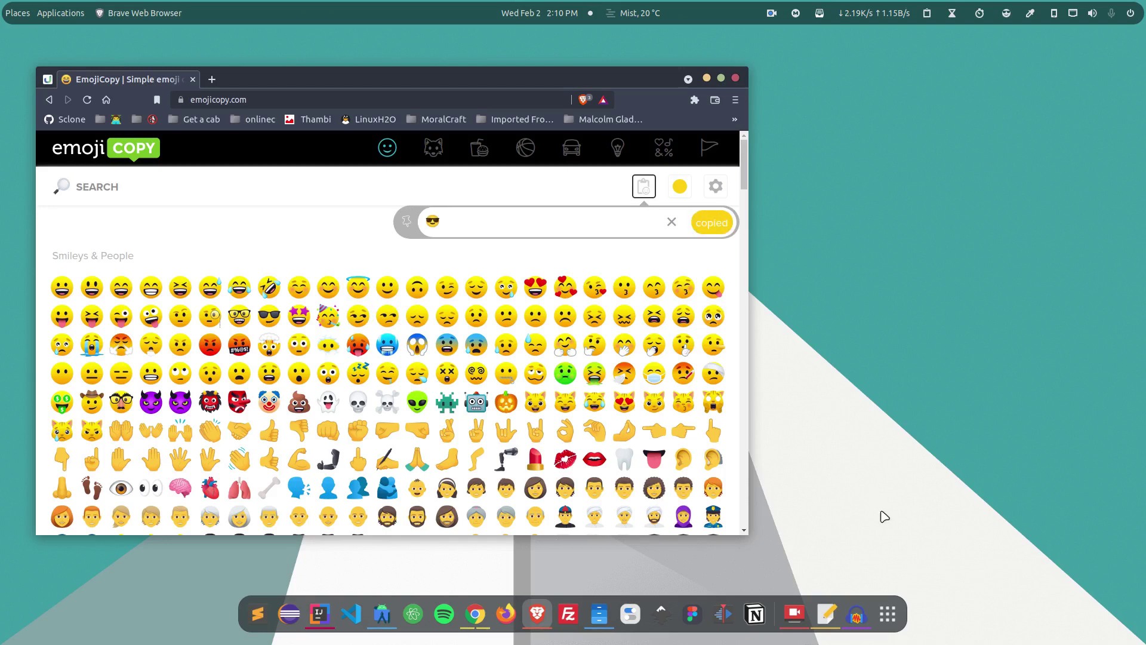
left_click(826, 613)
Paste the sunglasses emoji after the technologist emoji, then undo the paste
right_click(880, 246)
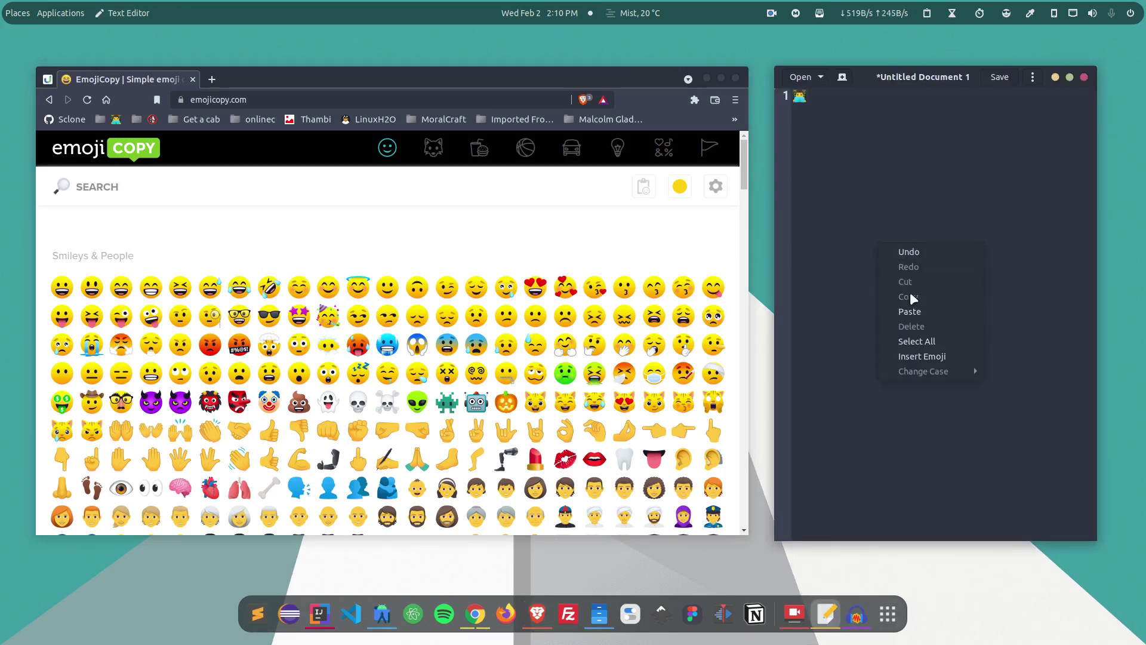
left_click(921, 313)
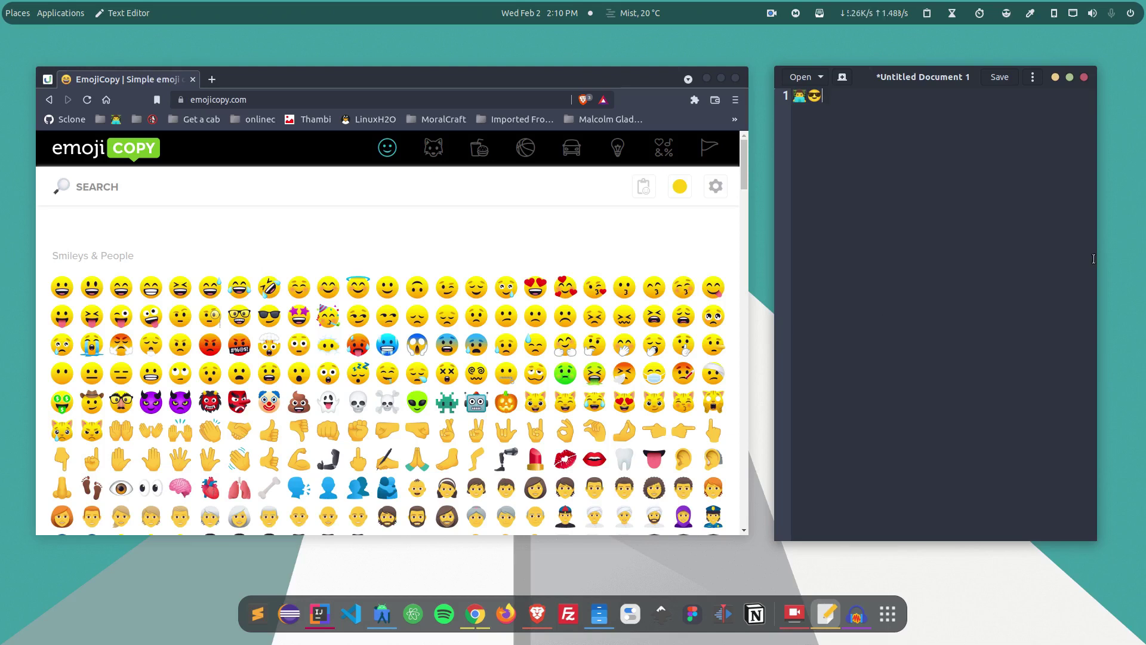
left_click(1006, 13)
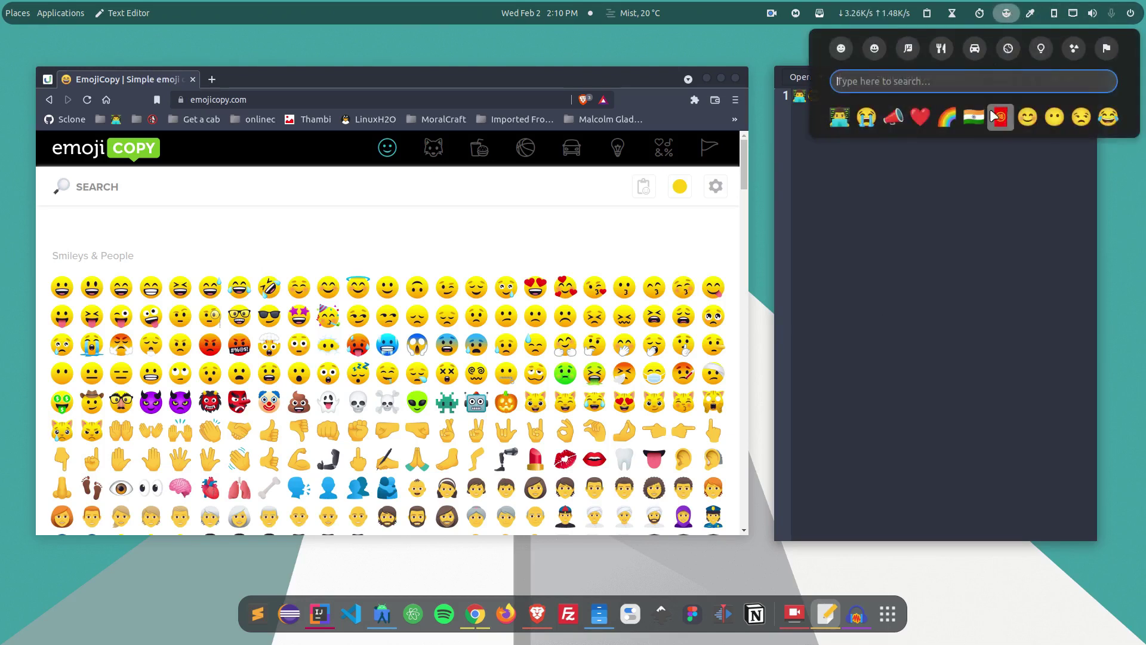
right_click(934, 122)
left_click(962, 132)
Insert the Indian flag from the top-bar emoji picker and hide the windows
right_click(949, 169)
left_click(979, 235)
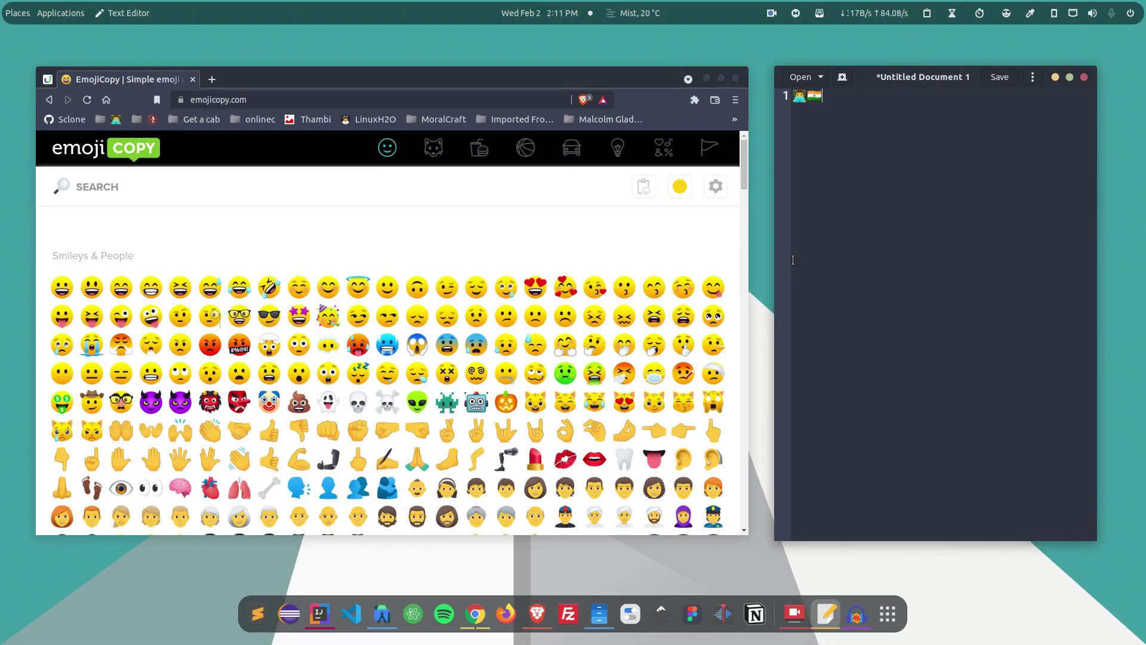
left_click(1007, 13)
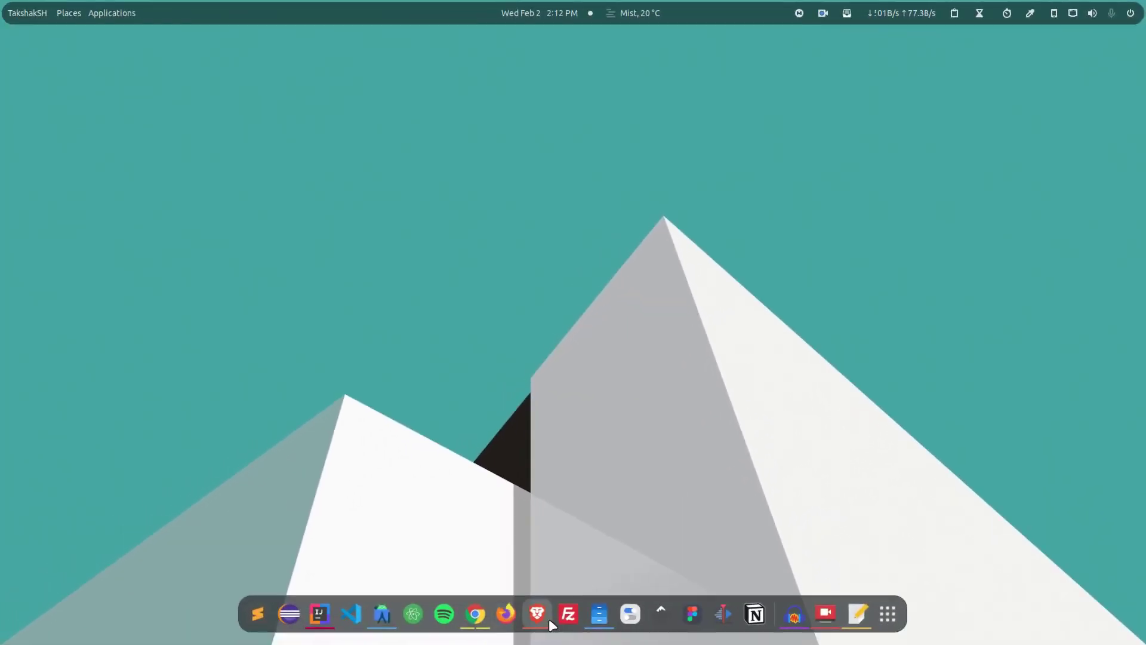
right_click(482, 608)
Raise Chrome, open extensions.gnome.org as the only tab, and search it for 'emoji'
left_click(507, 481)
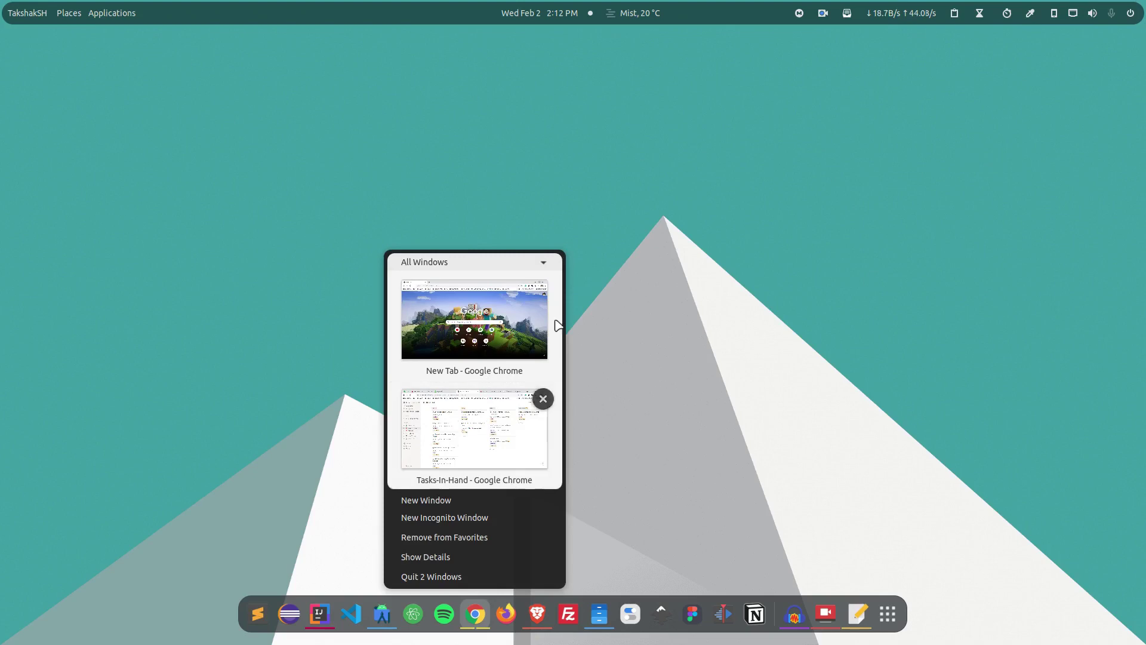
left_click(525, 299)
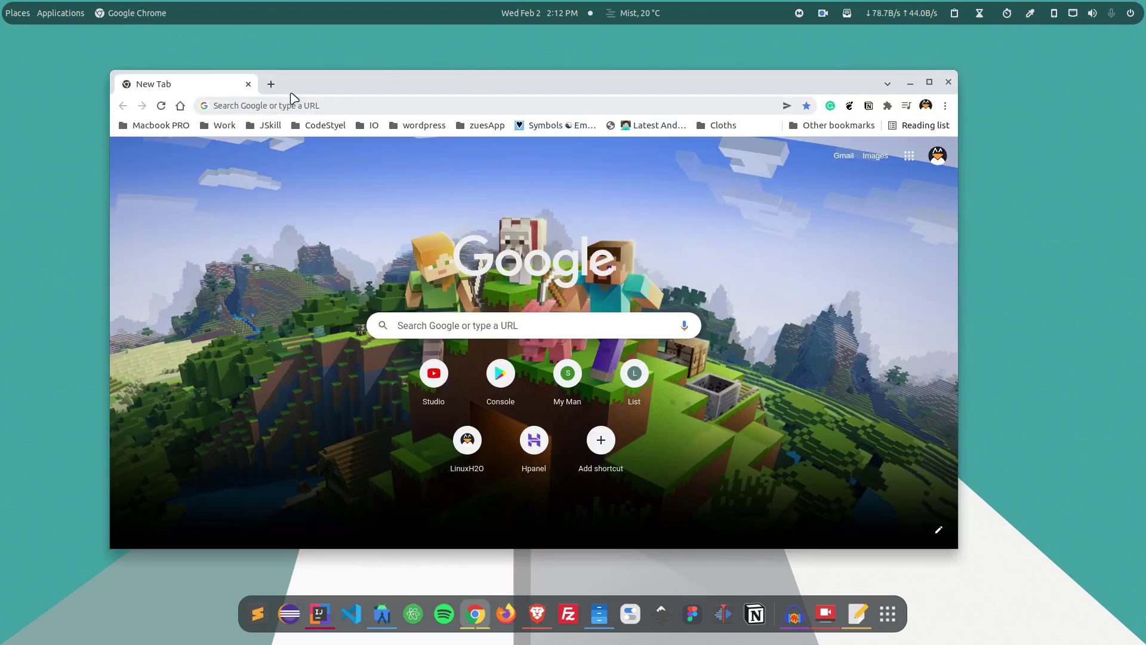
left_click(272, 84)
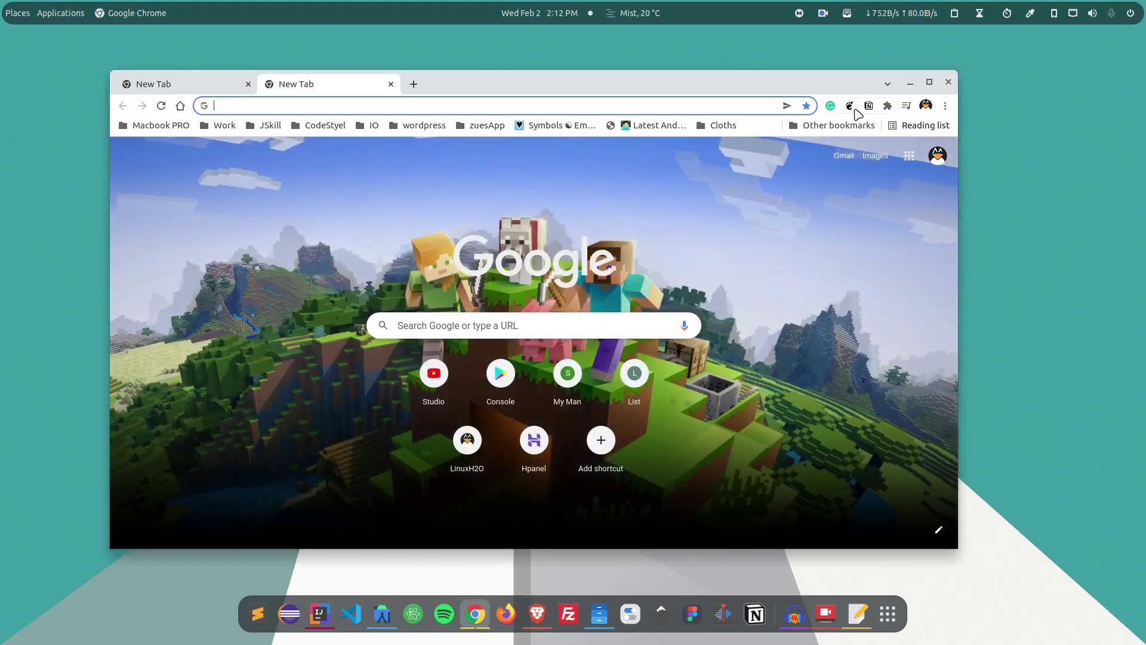
left_click(851, 107)
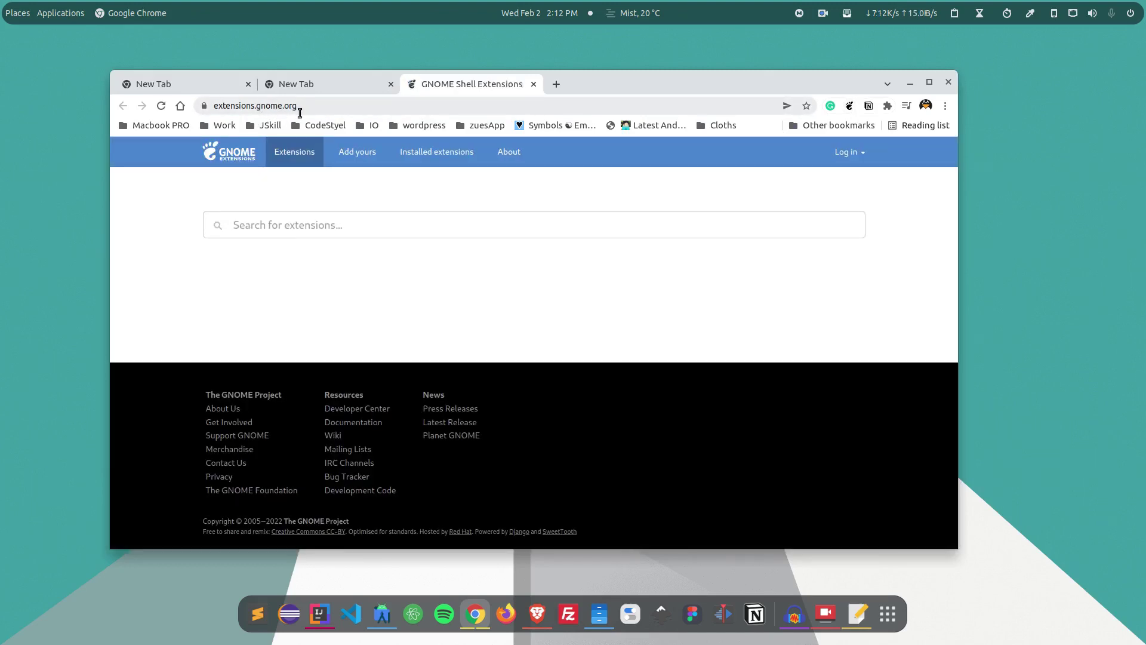
left_click(248, 83)
left_click(248, 83)
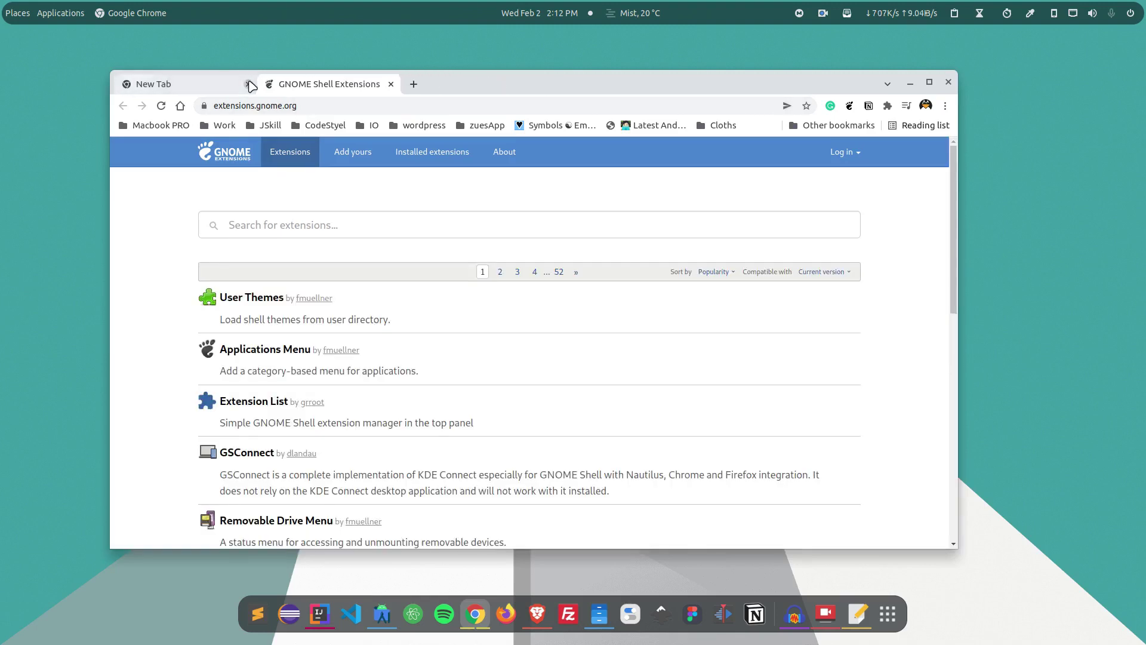
left_click(598, 223)
type("emoji")
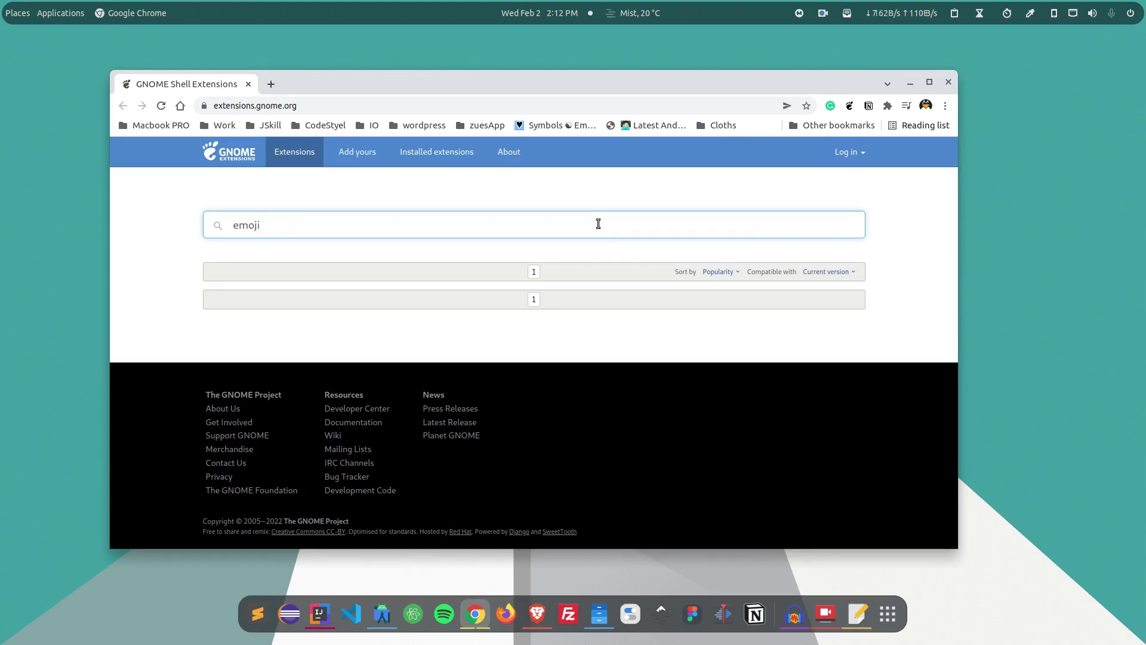
Shift the Chrome window right and launch Settings from the system menu
left_click_drag(507, 81, 570, 78)
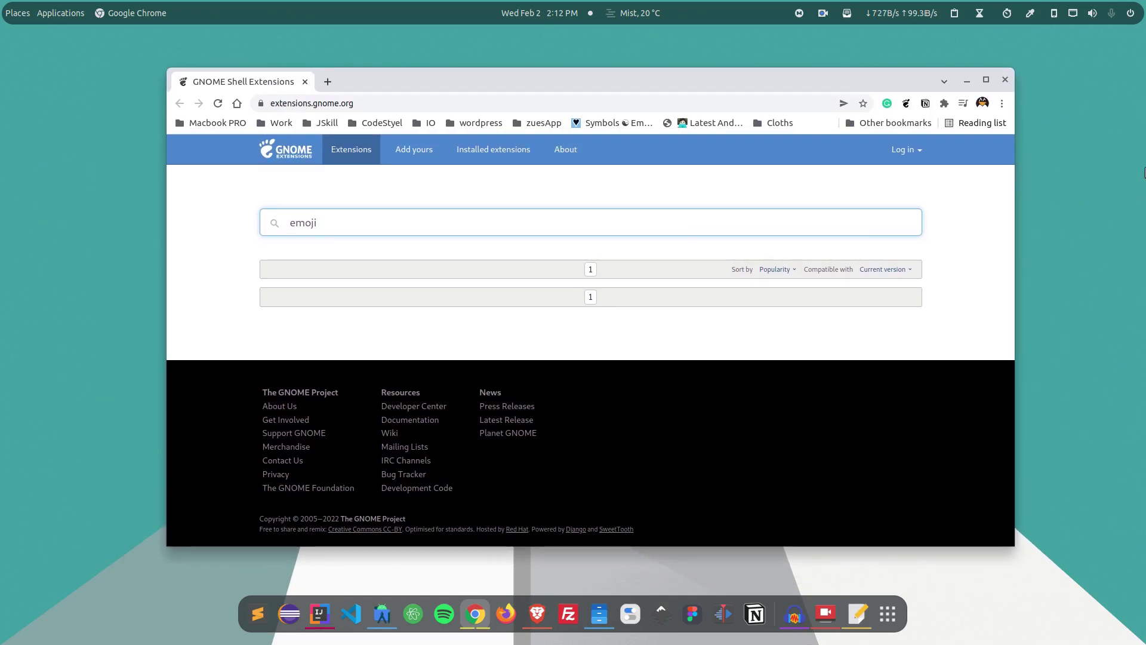
left_click(1122, 12)
left_click(1060, 147)
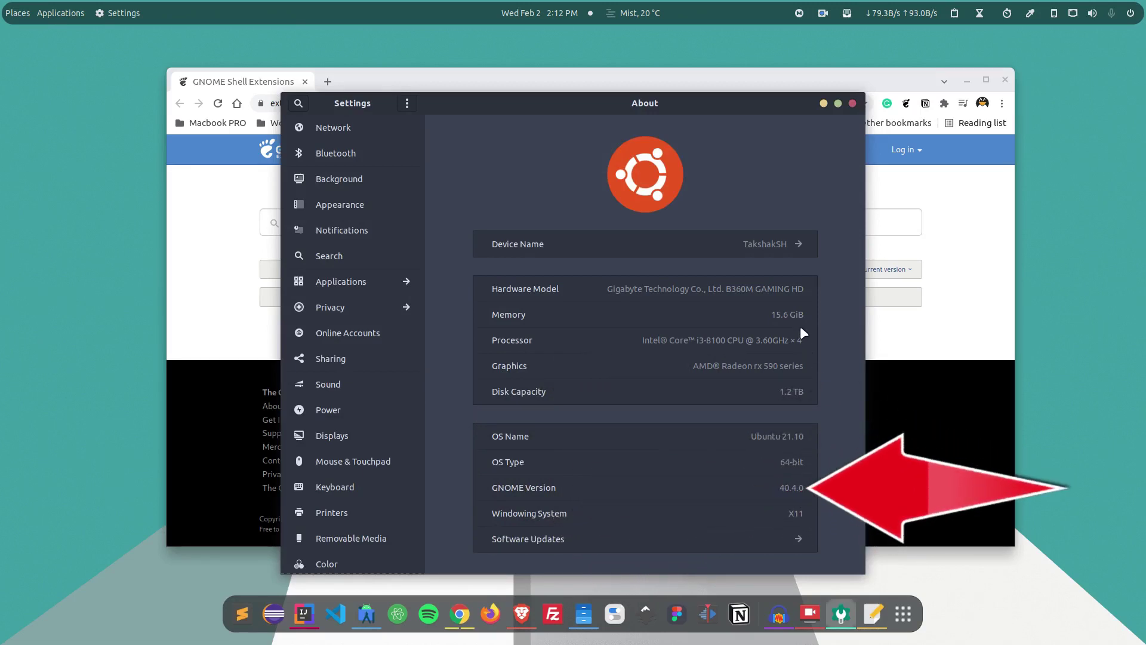
Move the Settings About window aside and bring Chrome's 'emoji' extensions search to the front
left_click_drag(531, 103, 628, 54)
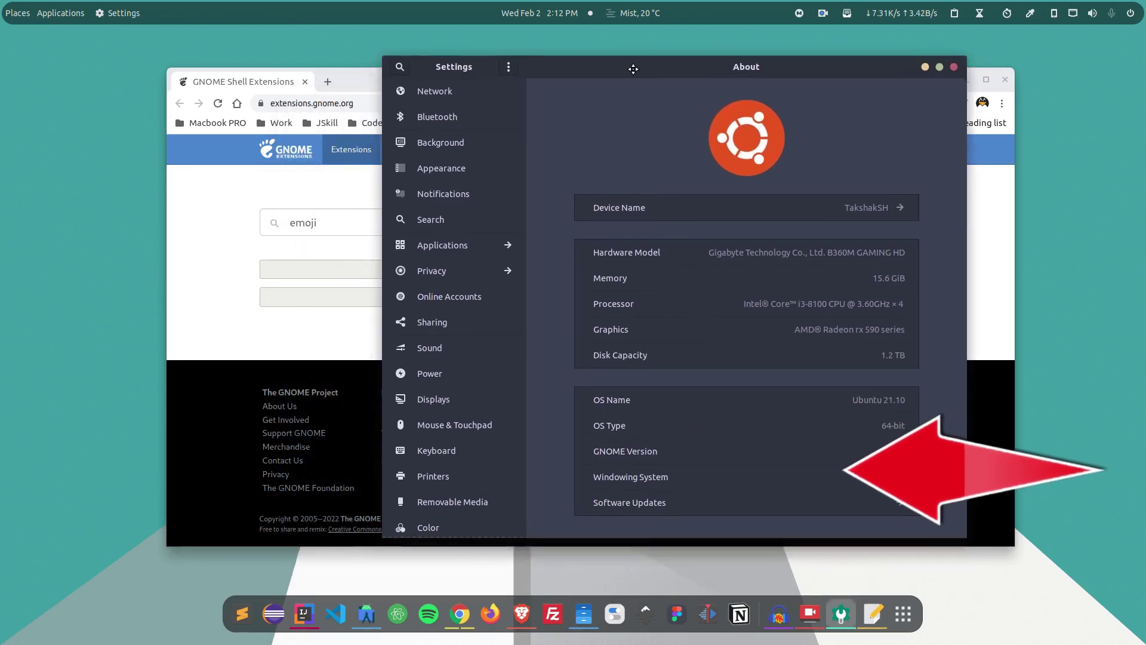
left_click(270, 196)
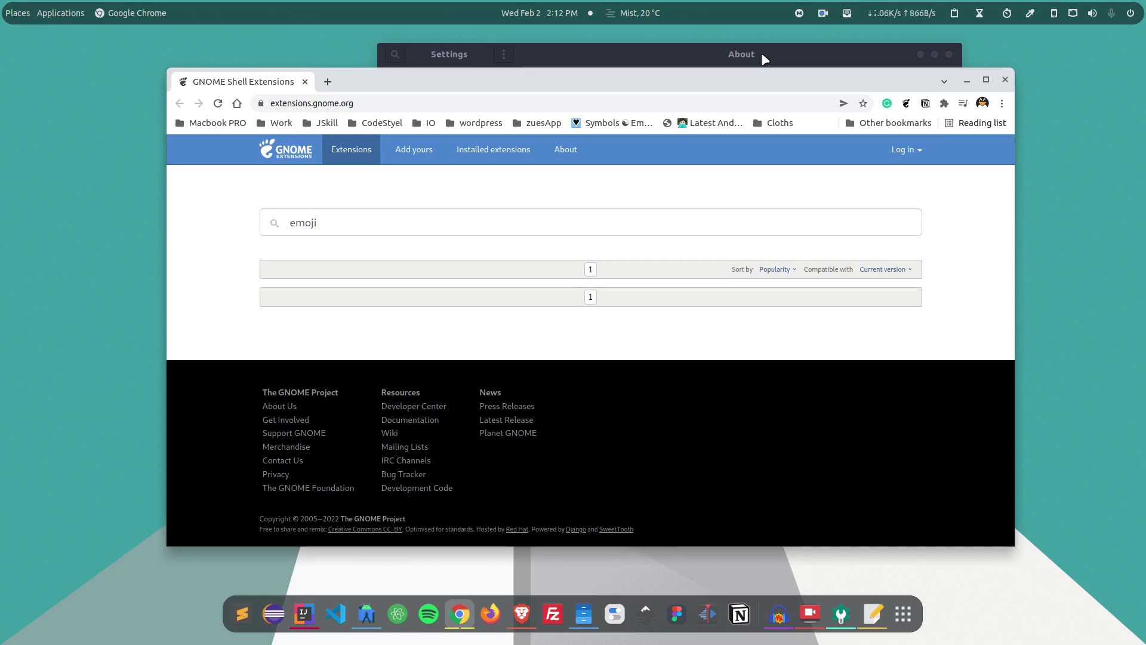
left_click_drag(692, 89, 673, 96)
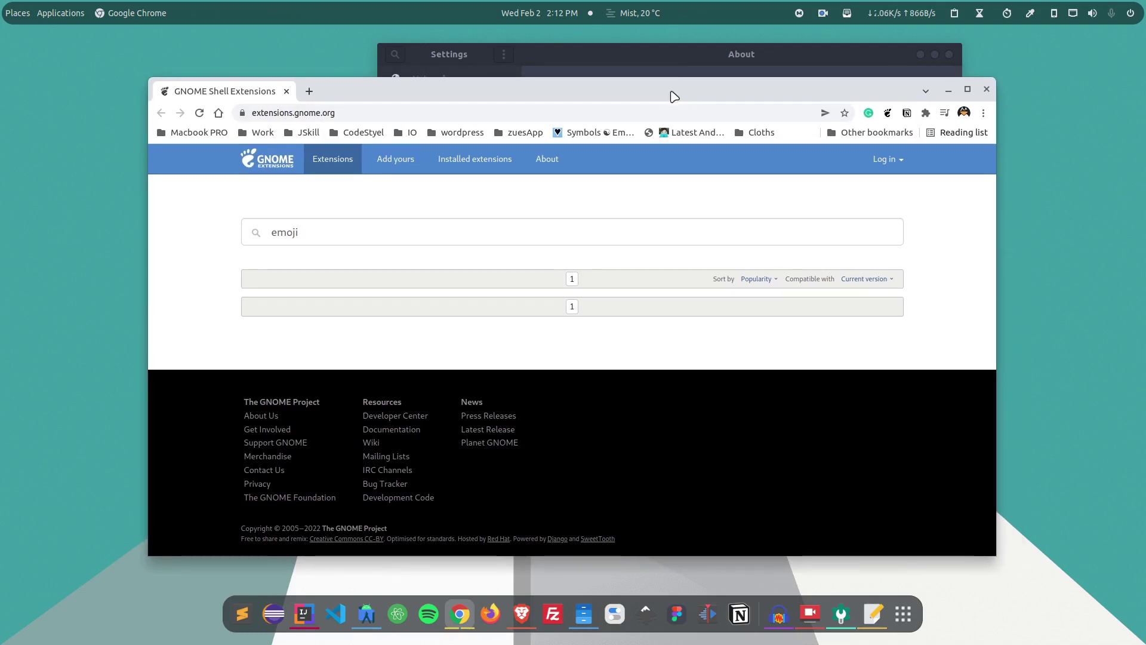
Open a new Chrome tab and start a Google search typing 'emoj'
left_click(308, 91)
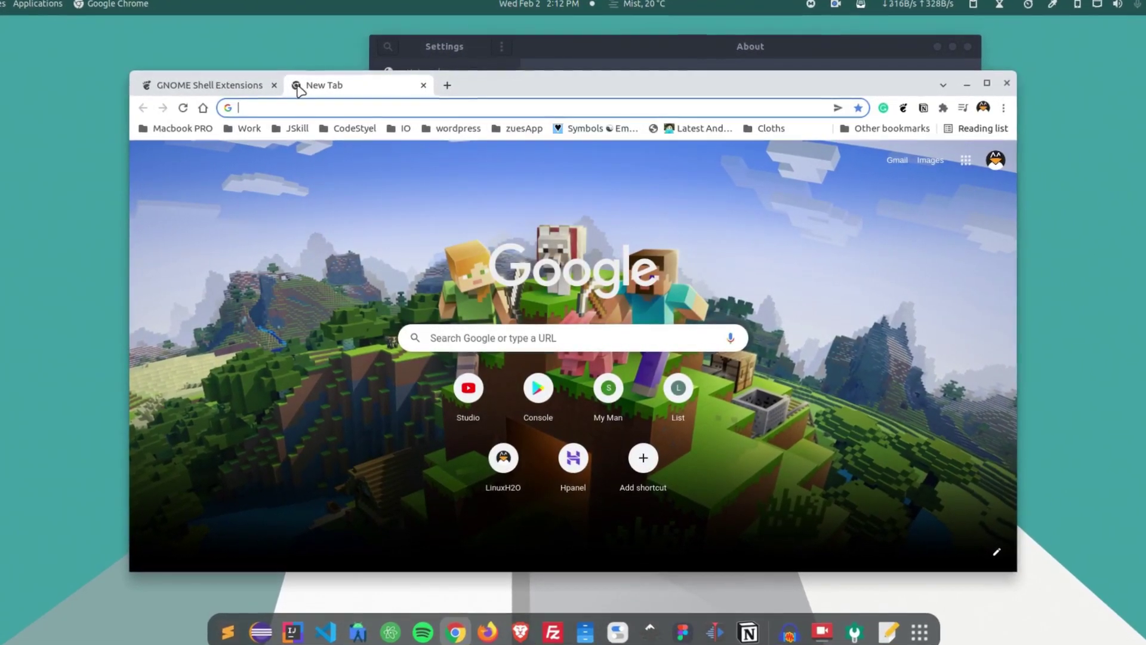
type("emoj")
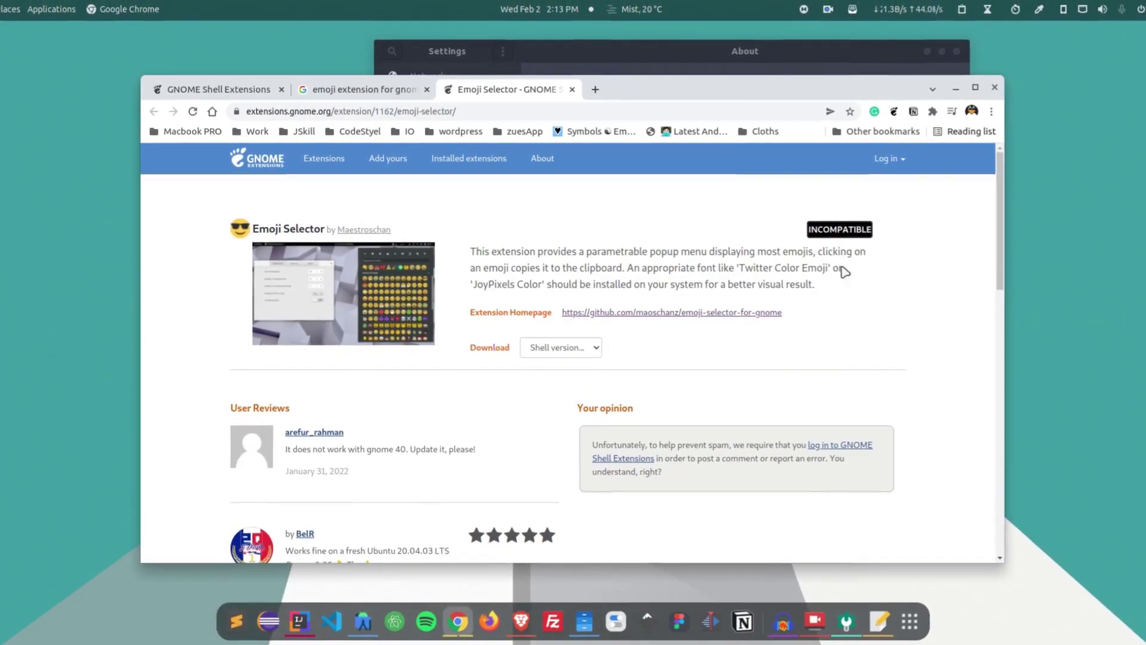
Check the Emoji Selector page's Shell version dropdown, finding no shell 40 download
left_click(555, 348)
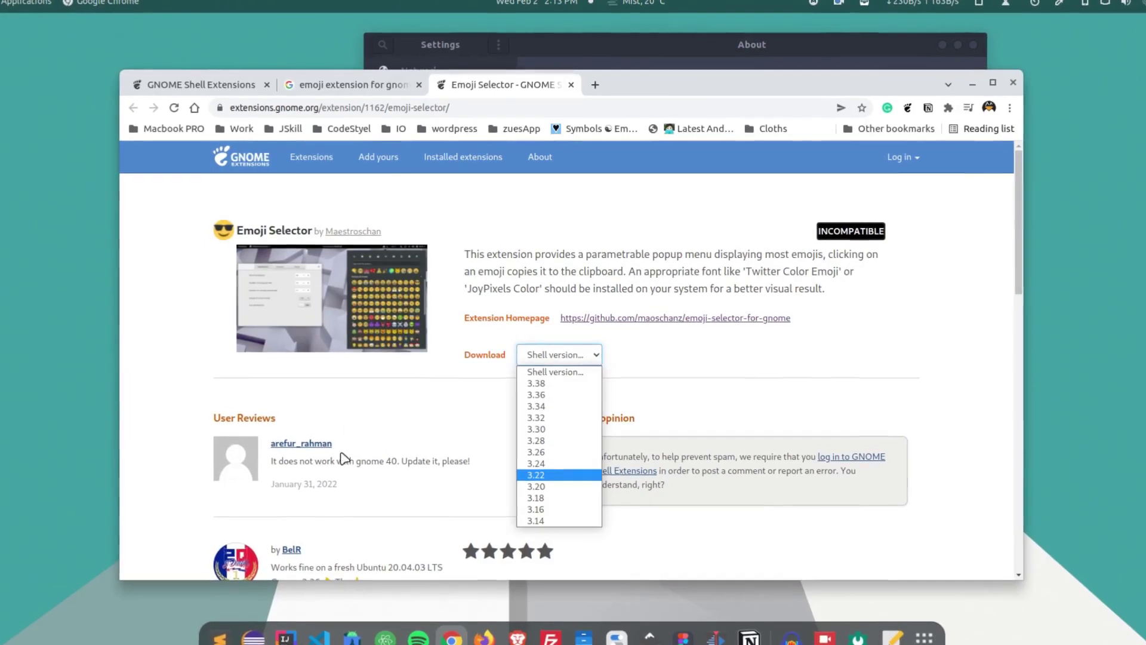
left_click(364, 461)
left_click(566, 355)
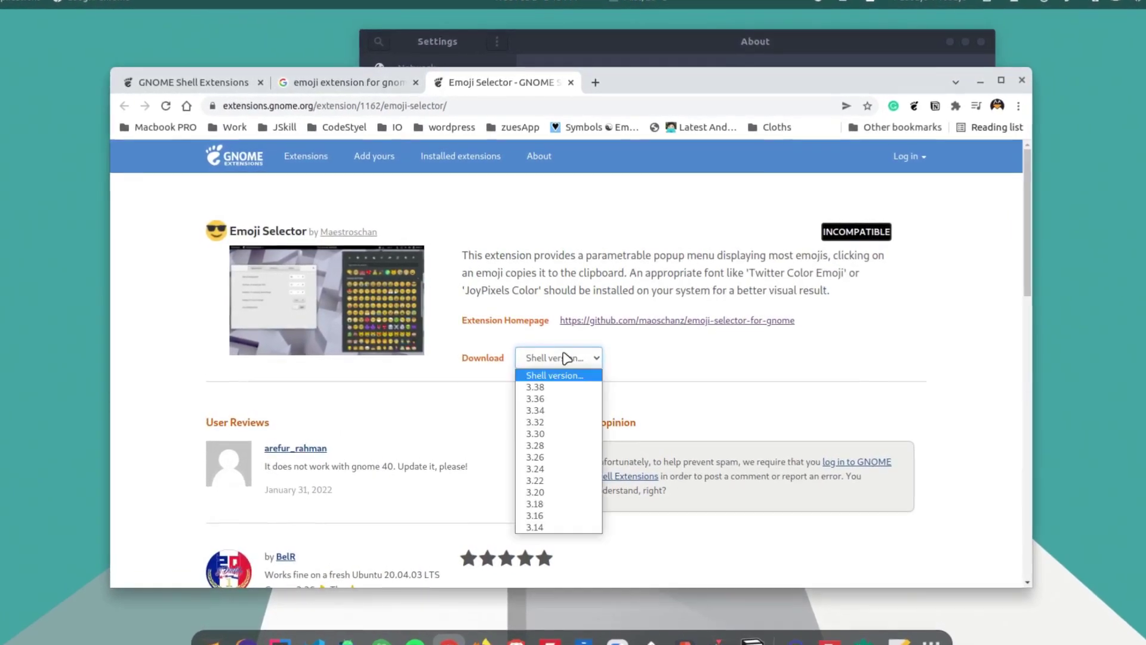
left_click(367, 453)
left_click_drag(277, 471, 450, 473)
left_click(535, 402)
left_click(561, 361)
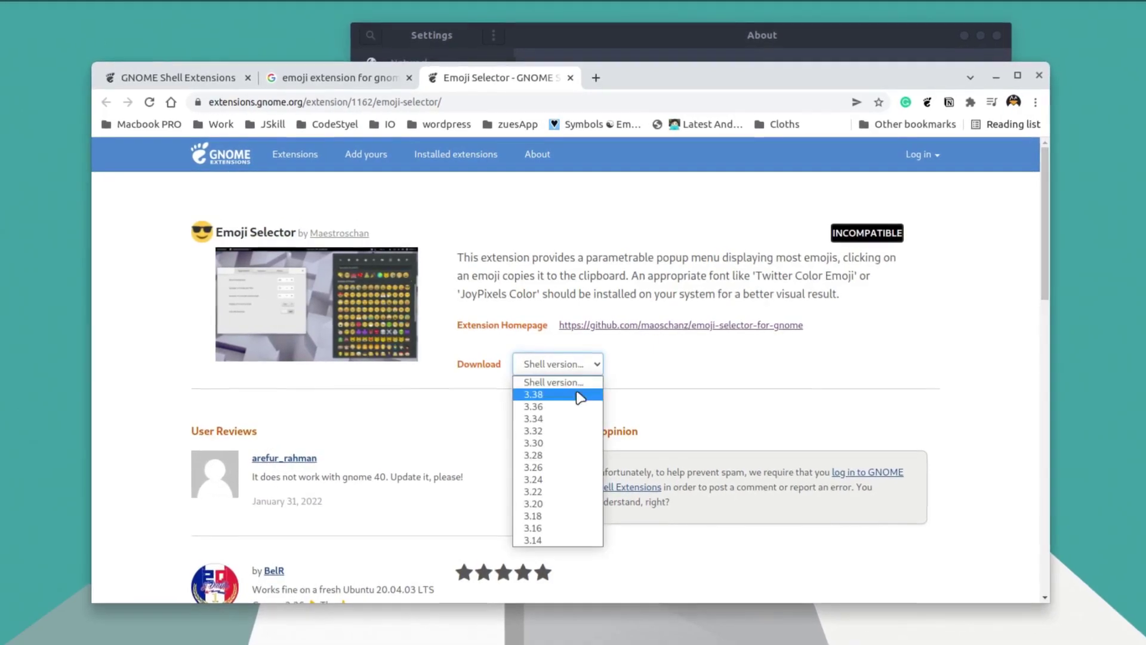
left_click(726, 388)
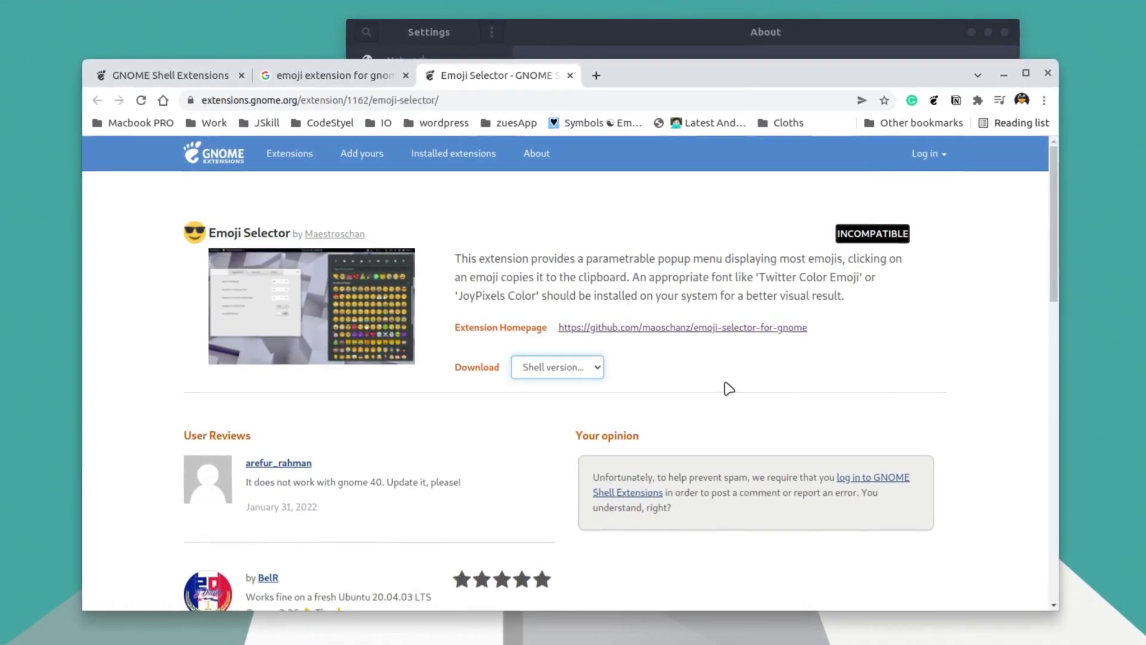
left_click(760, 480)
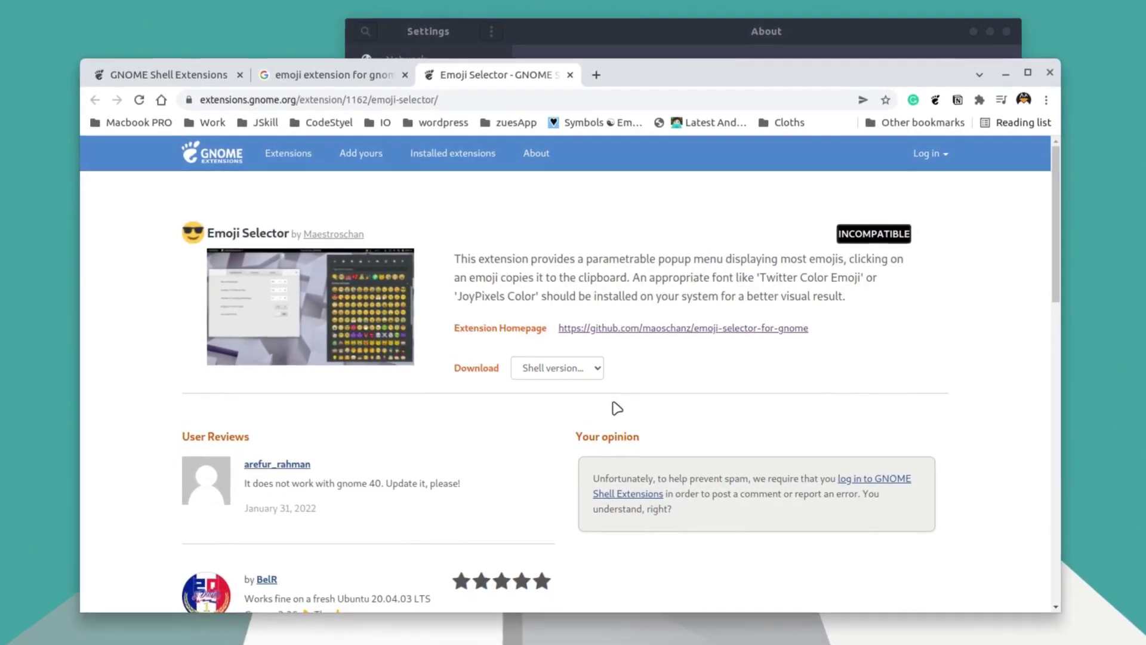
Download the master ZIP from the extension's GitHub homepage via Code > Download ZIP
left_click(681, 329)
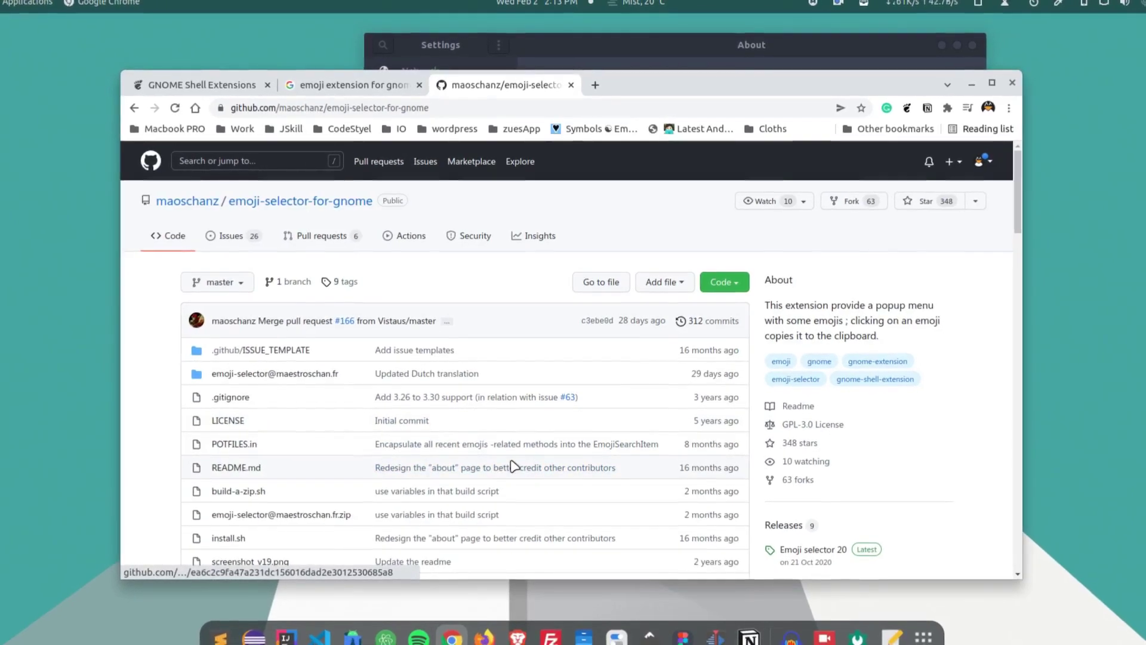
left_click(730, 284)
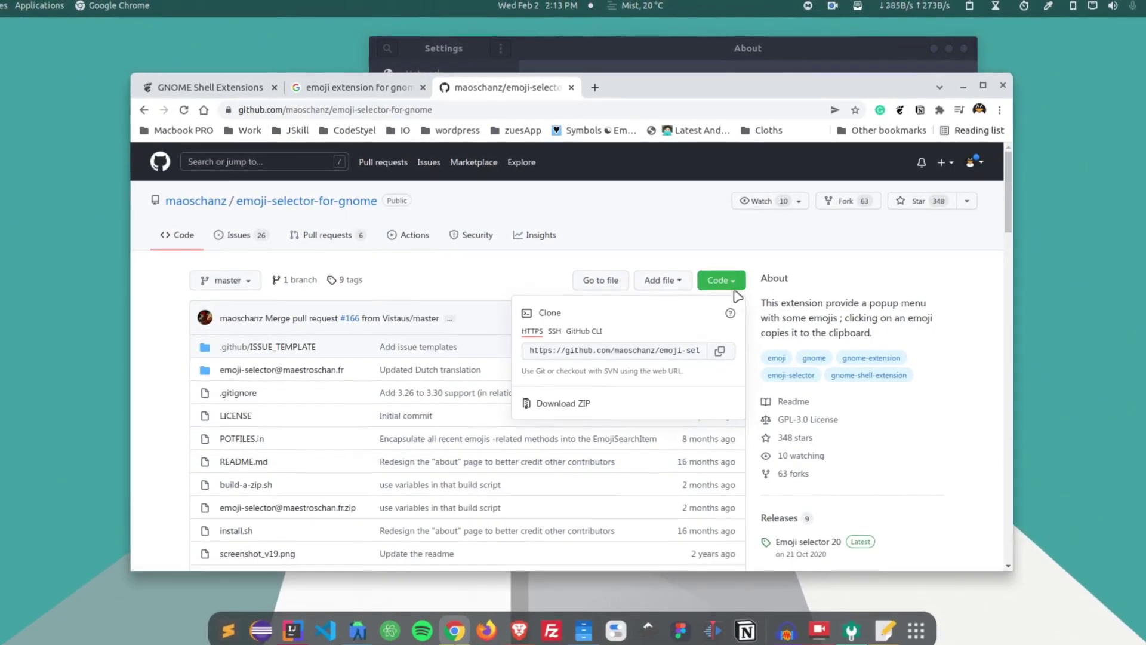
left_click(577, 404)
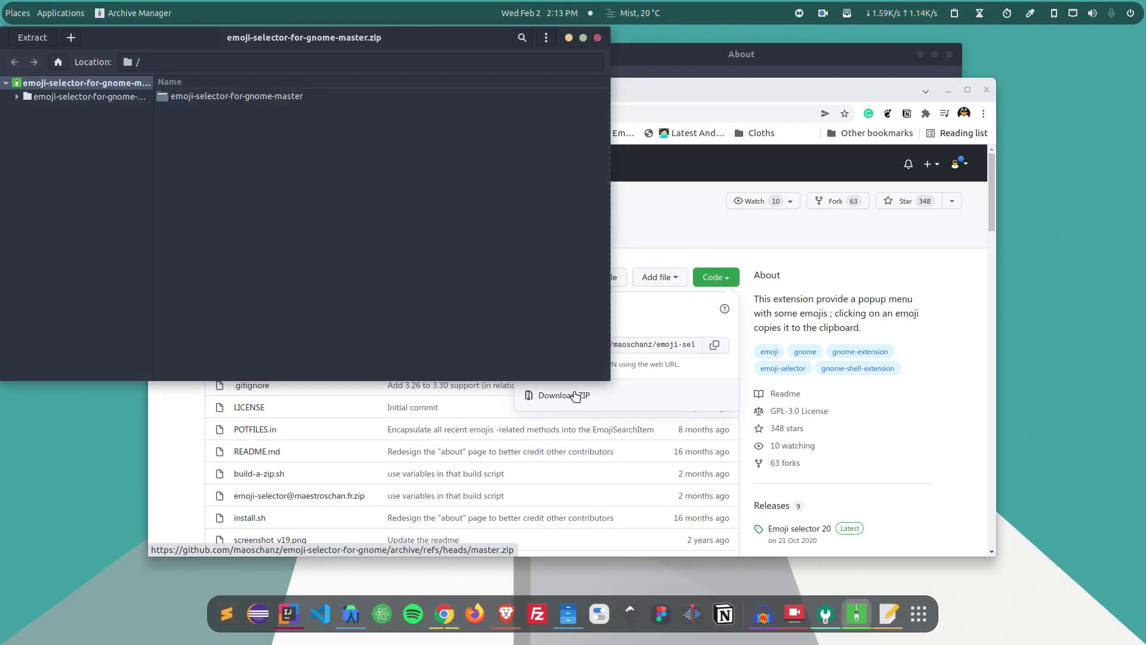
Inspect the emoji-selector-for-gnome-master folder in Archive Manager, close it, and open Downloads in Files
double_click(276, 97)
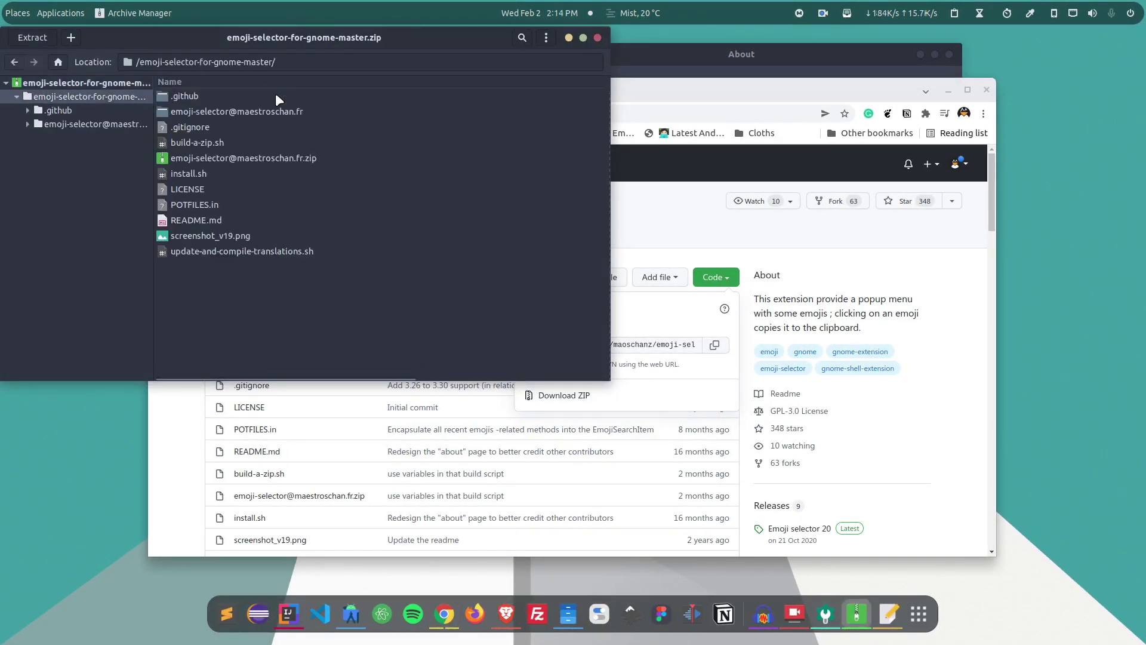
left_click_drag(328, 36, 689, 111)
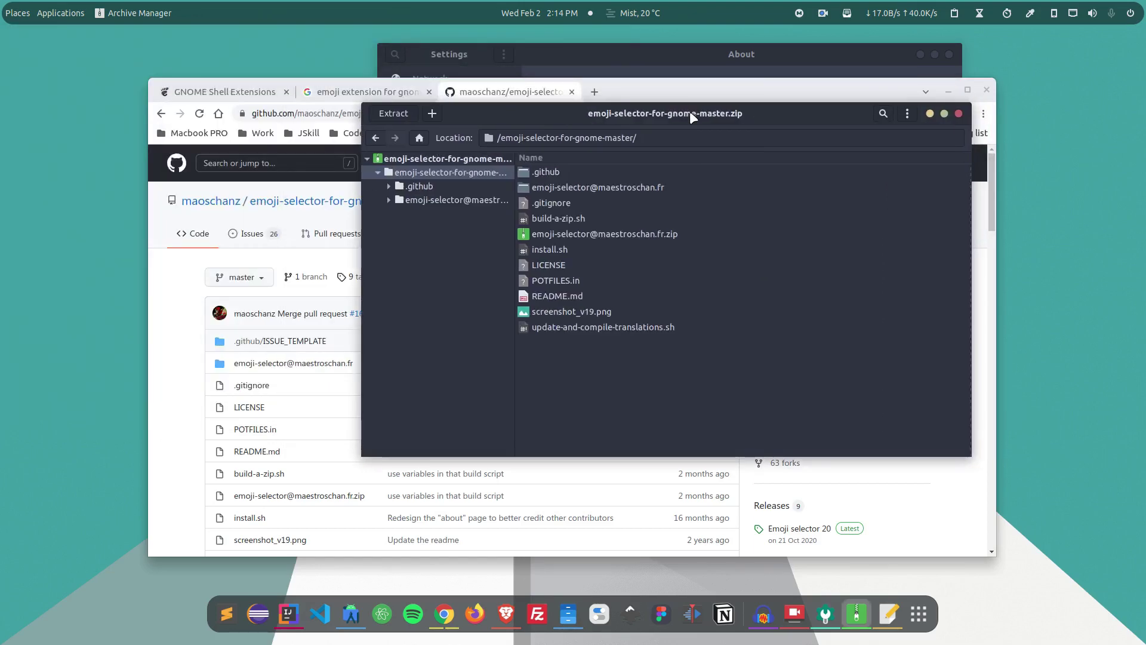
left_click(959, 113)
right_click(587, 608)
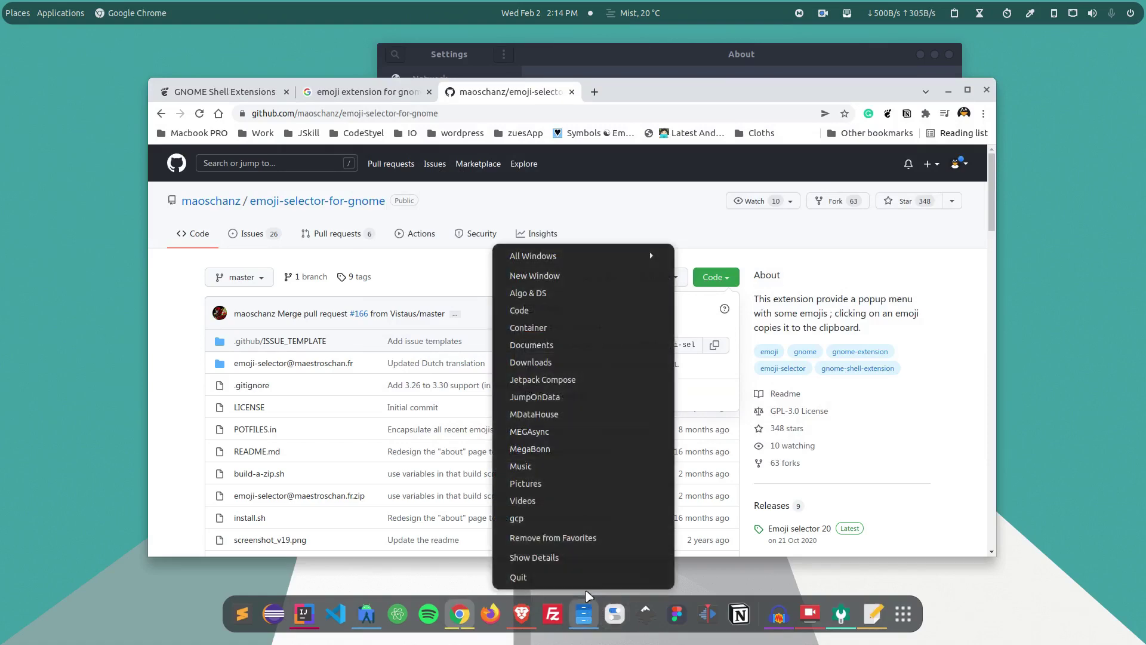
left_click(551, 362)
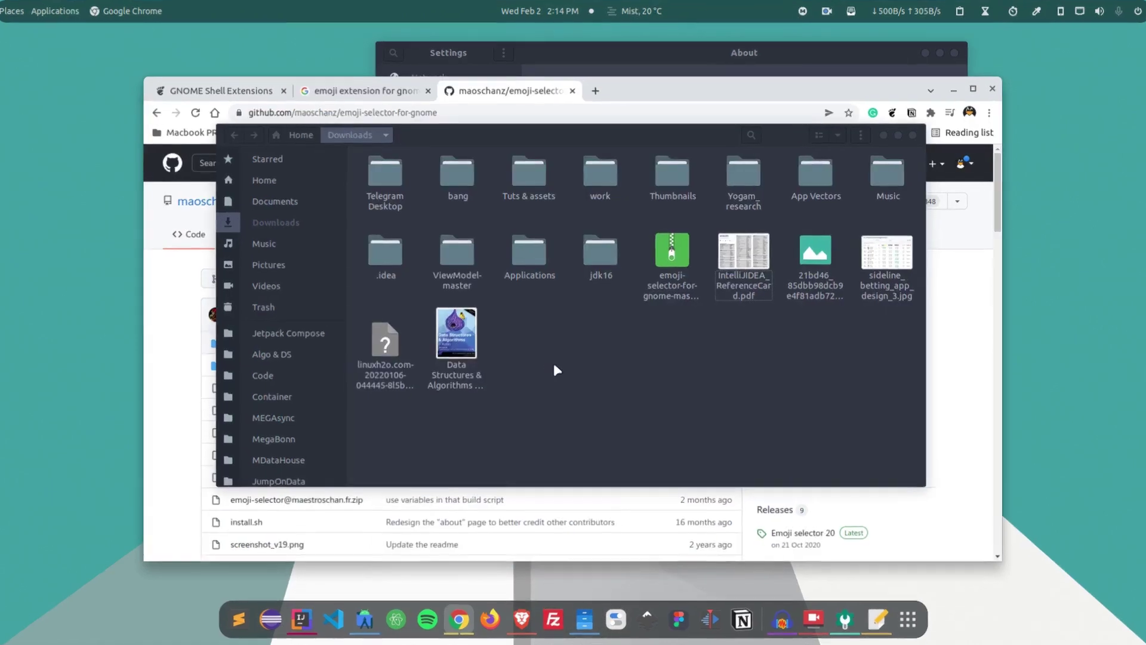
Extract the emoji-selector ZIP in Downloads and open the extracted emoji-selector-for-gnome-master folder
left_click(673, 260)
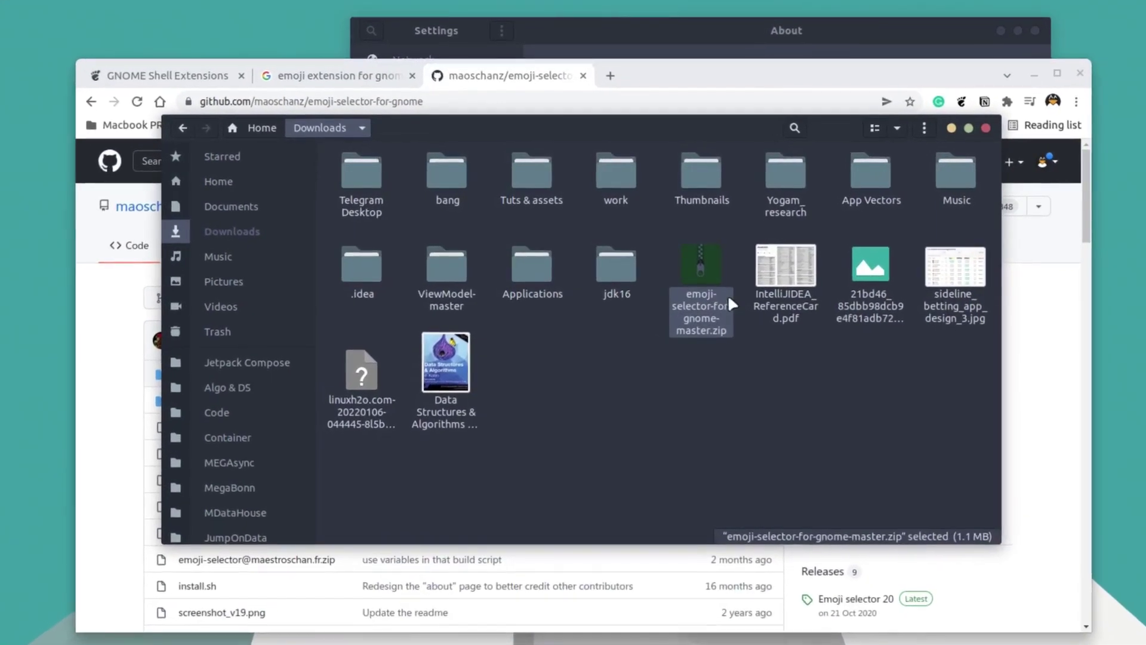
right_click(729, 300)
left_click(788, 469)
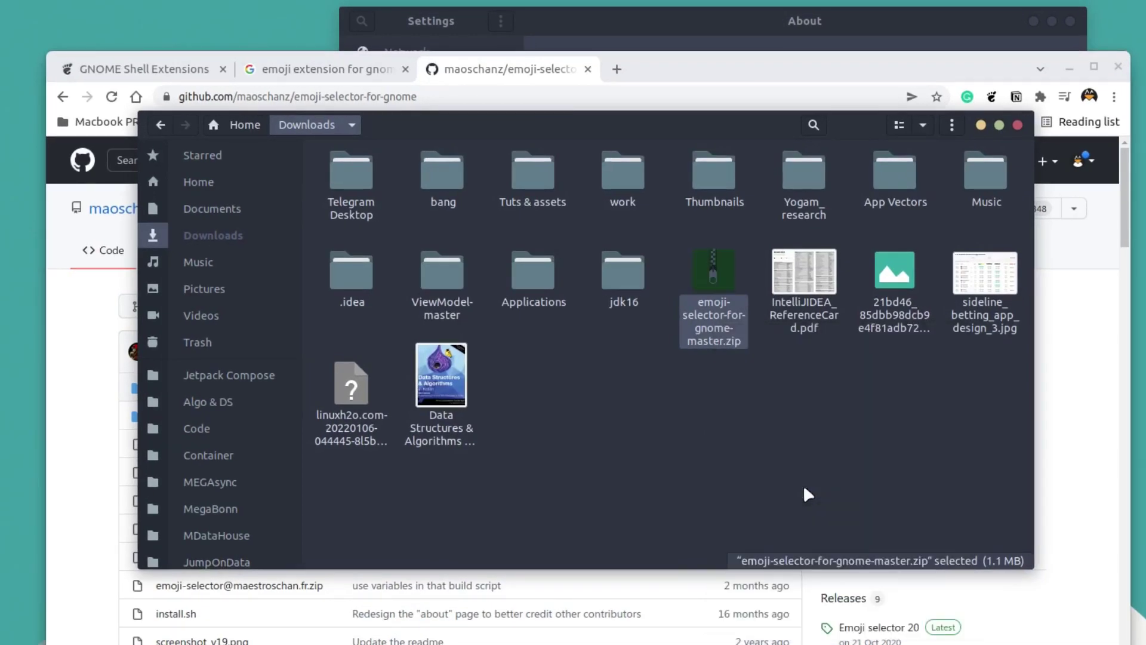
double_click(808, 221)
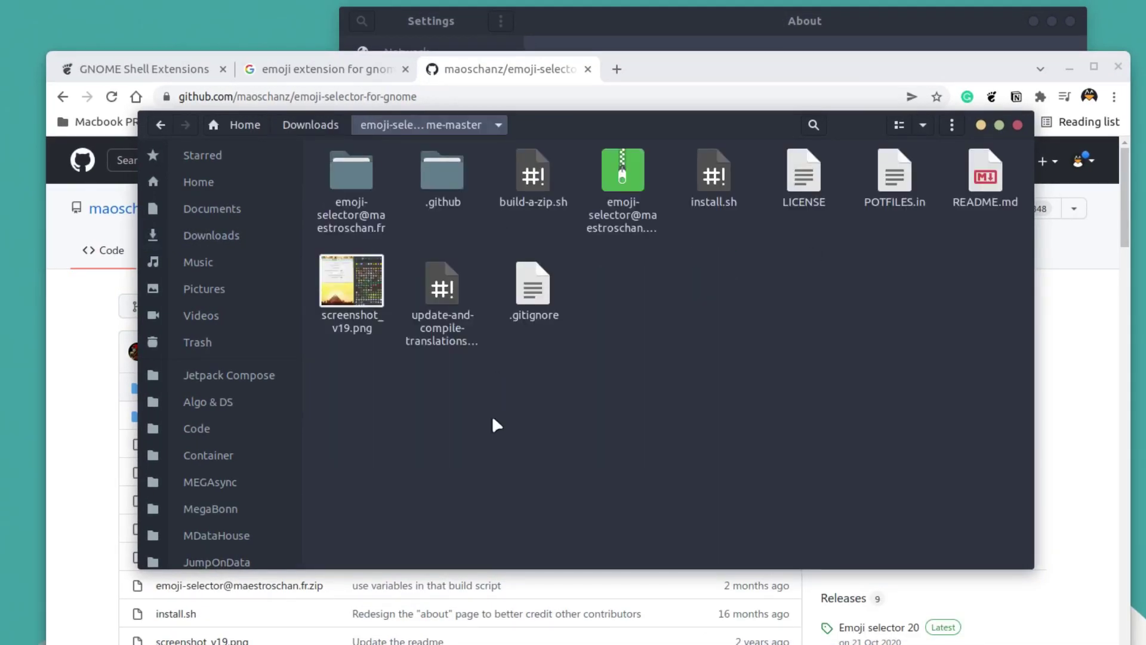
left_click(350, 207)
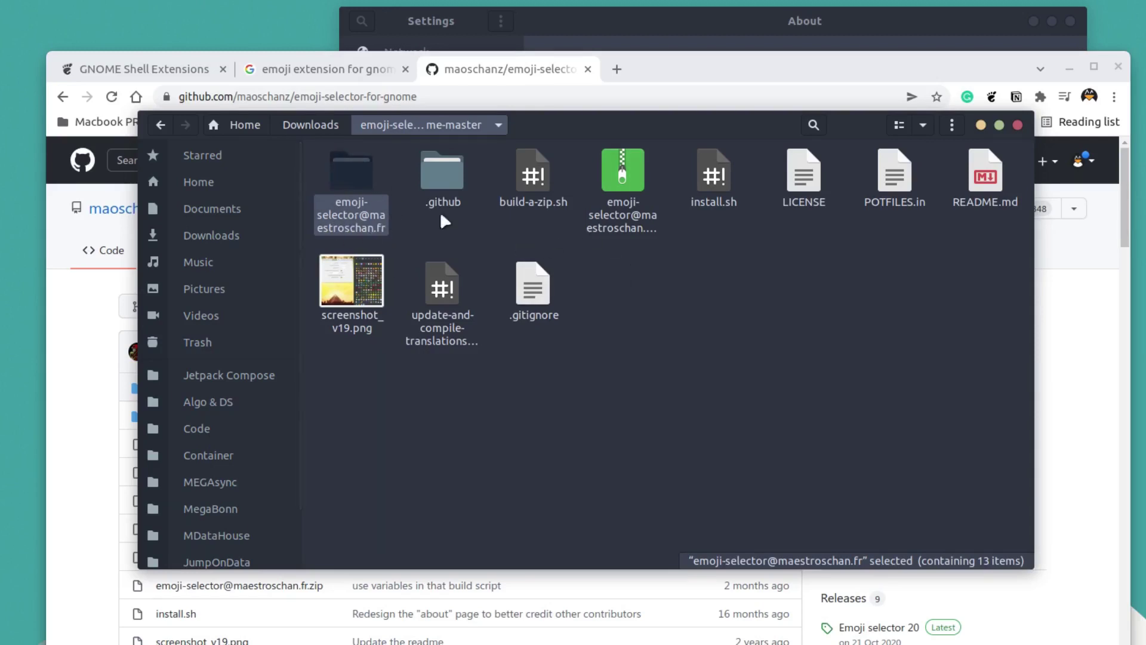
double_click(370, 207)
left_click(450, 122)
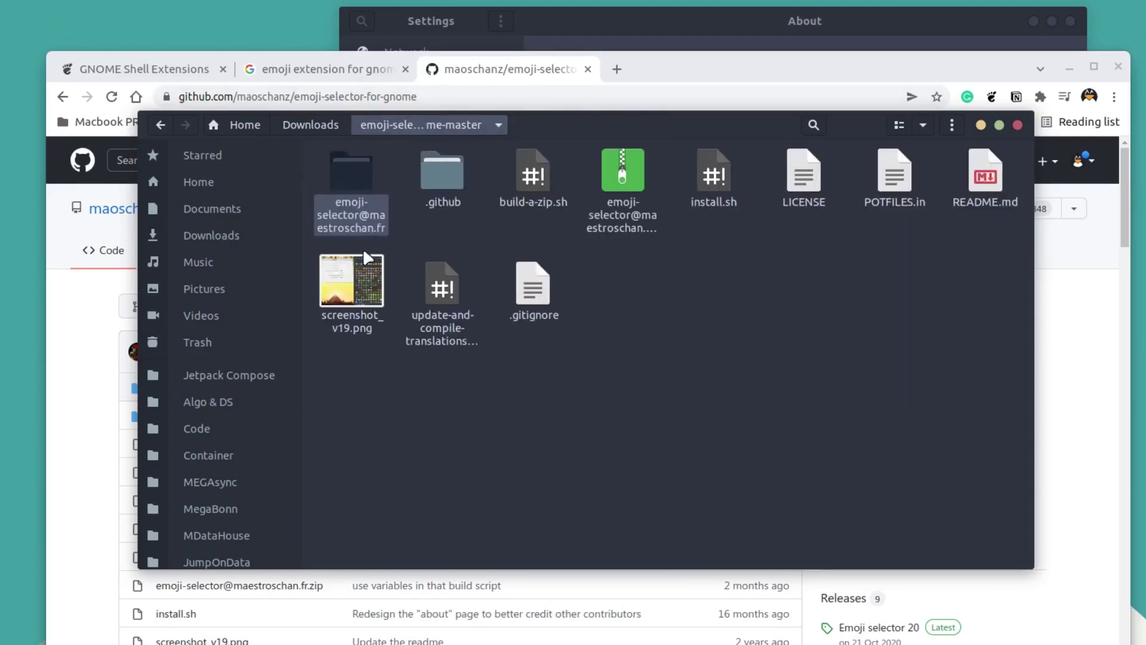
right_click(354, 194)
left_click(416, 301)
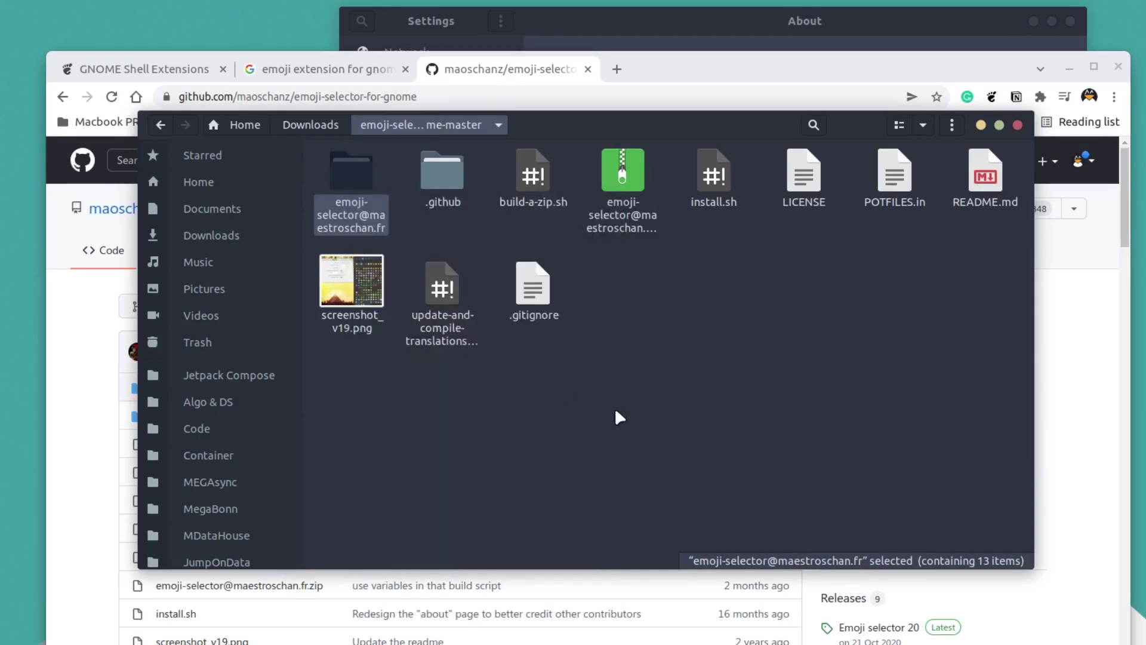
Go to the Home folder, toggle hidden files, and minimize Chrome
left_click(242, 124)
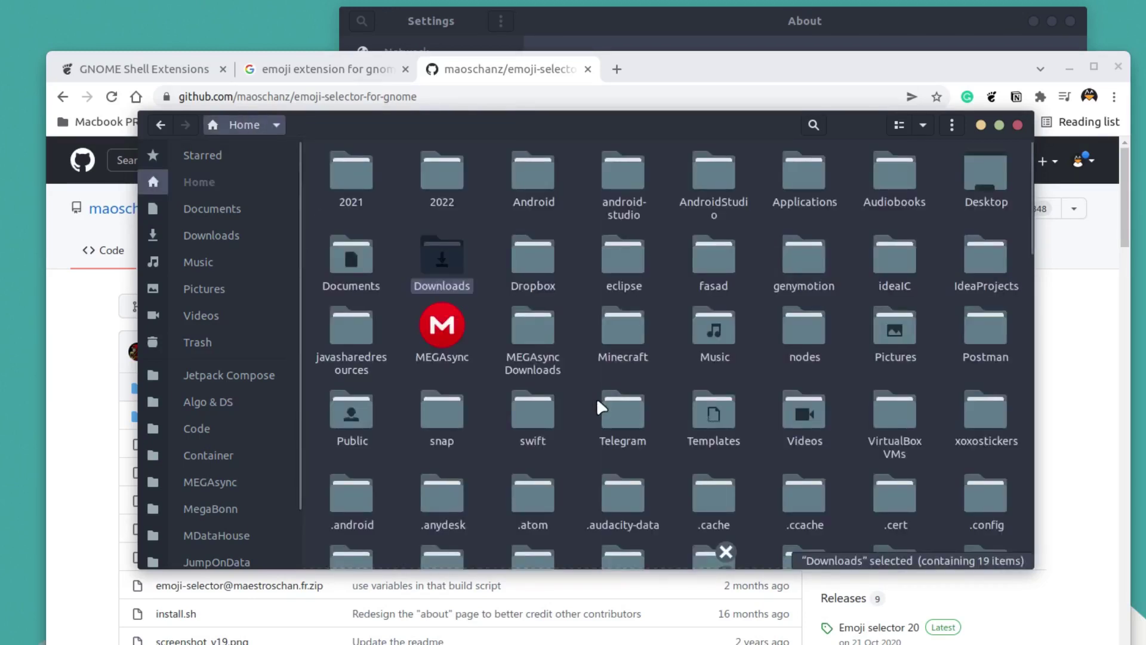
key("ctrl+h")
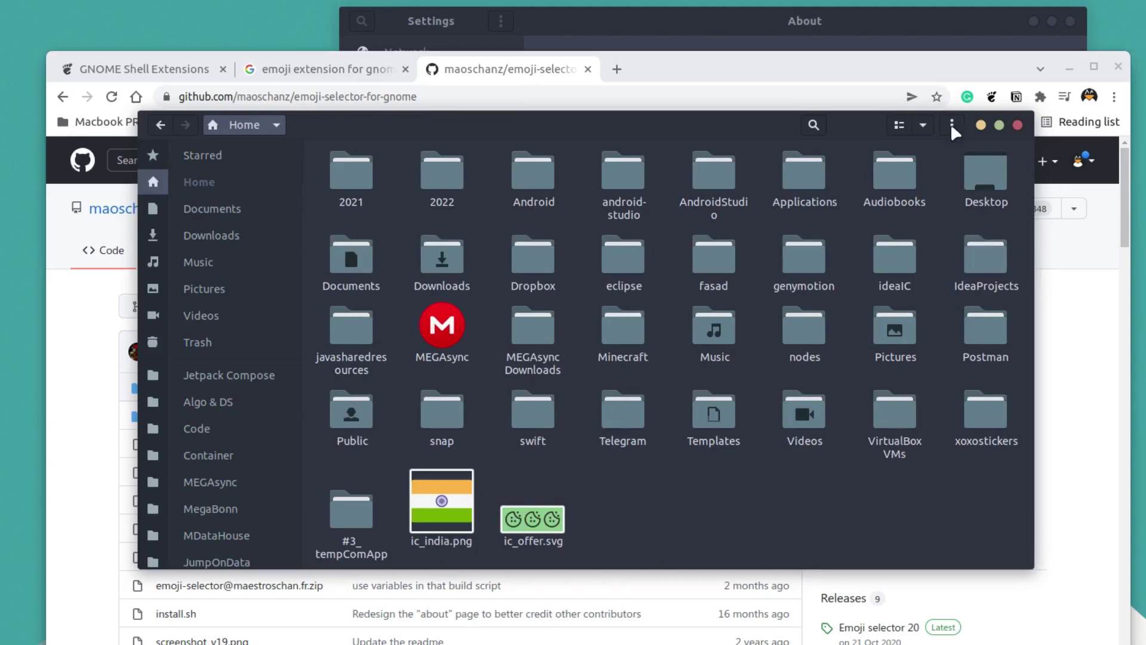
left_click(1069, 69)
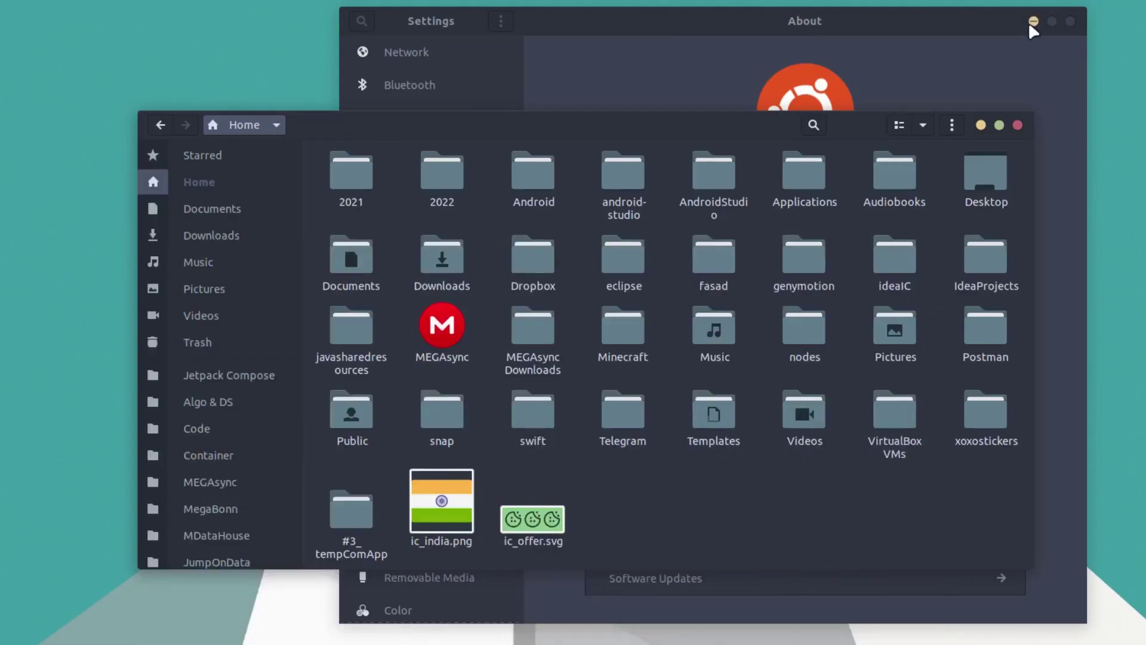
Minimize Settings, show hidden folders in Home, and open .local
left_click(1032, 21)
key("ctrl+h")
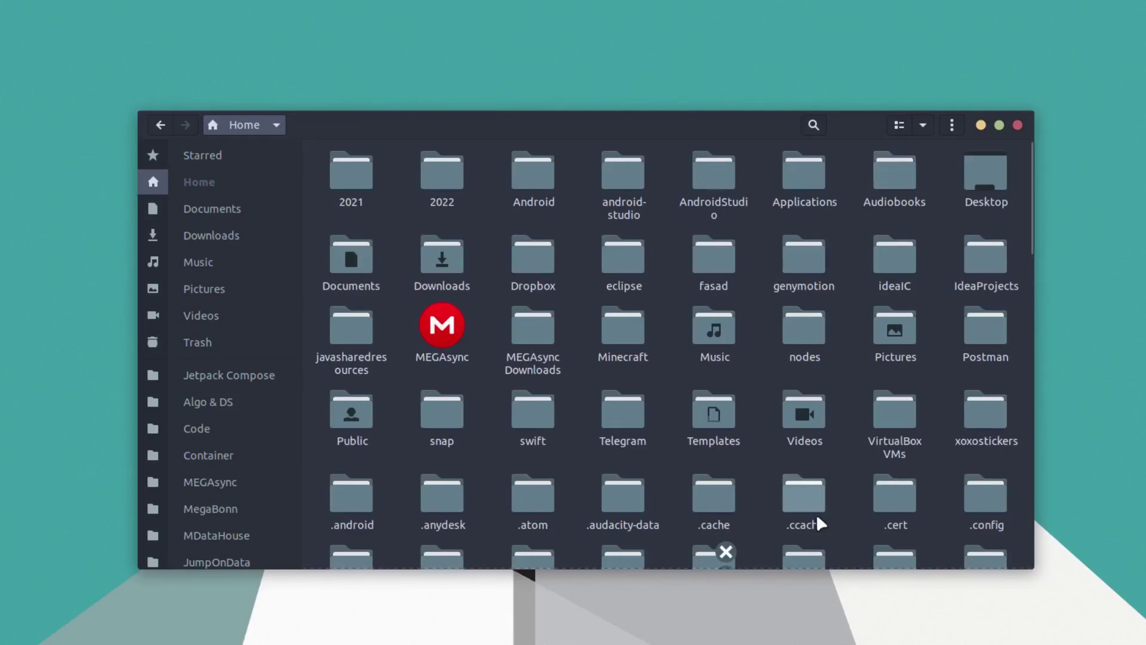
scroll(773, 405, "down", 5)
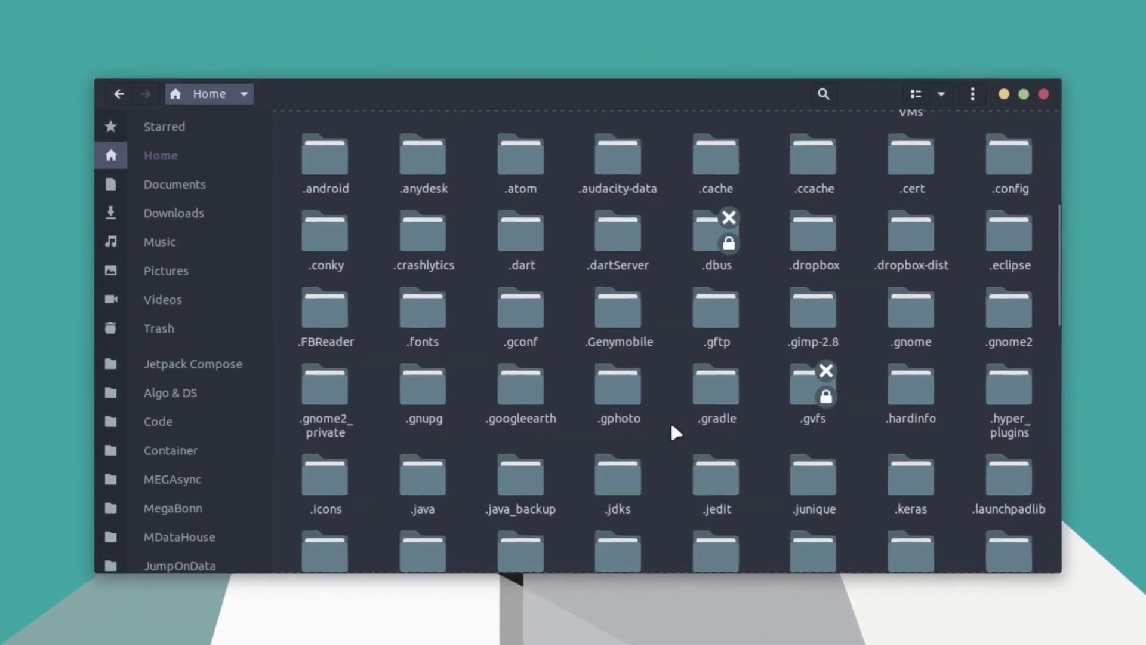
scroll(627, 410, "down", 5)
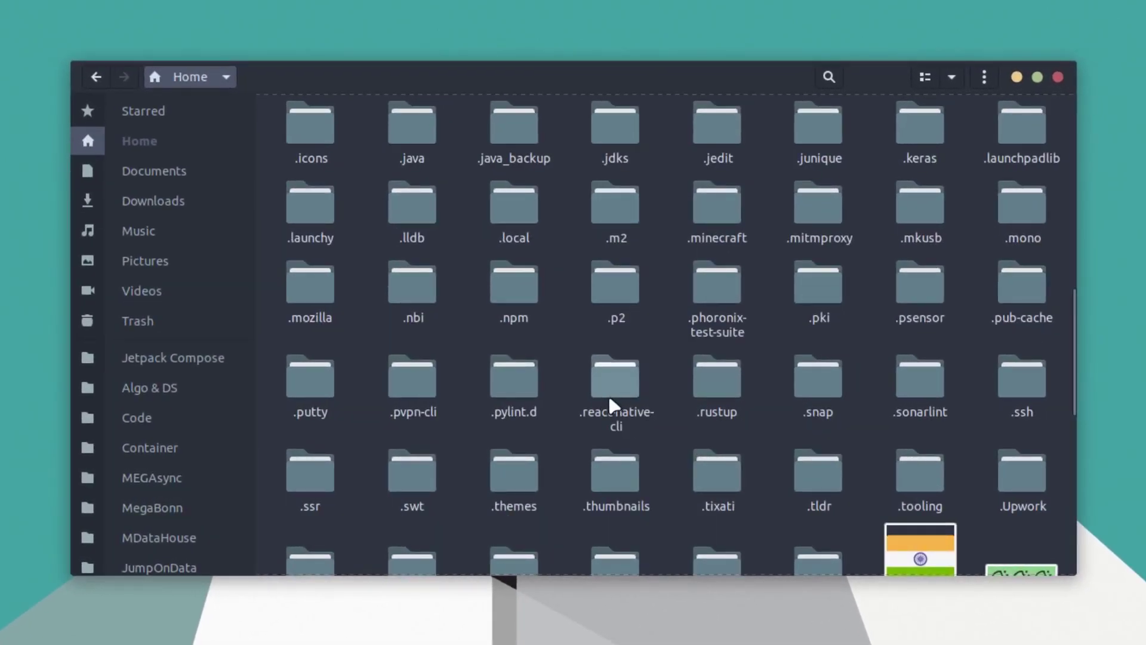
left_click(514, 208)
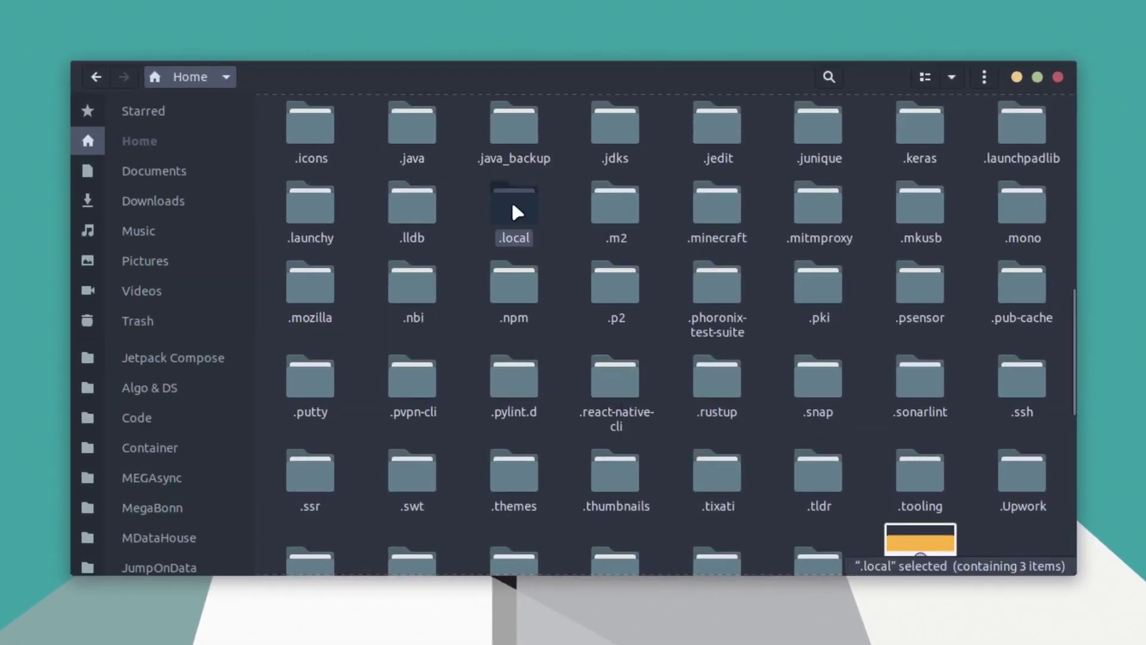
double_click(512, 205)
Open share/gnome-shell/extensions and bring up its context menu in an empty area
double_click(581, 146)
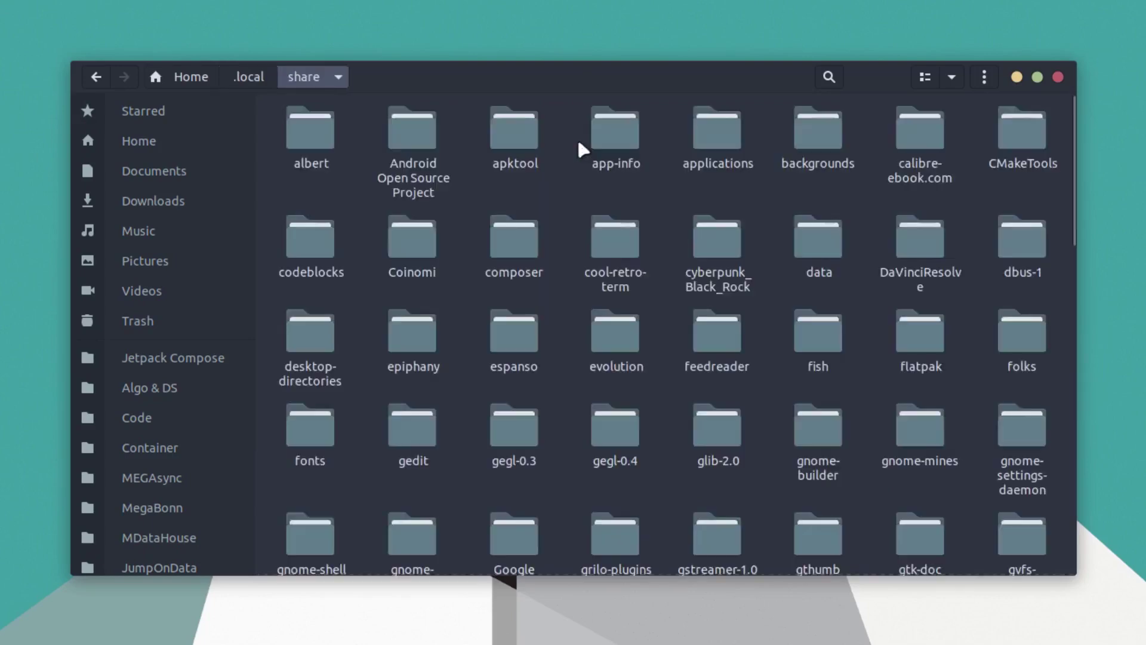
scroll(527, 306, "down", 3)
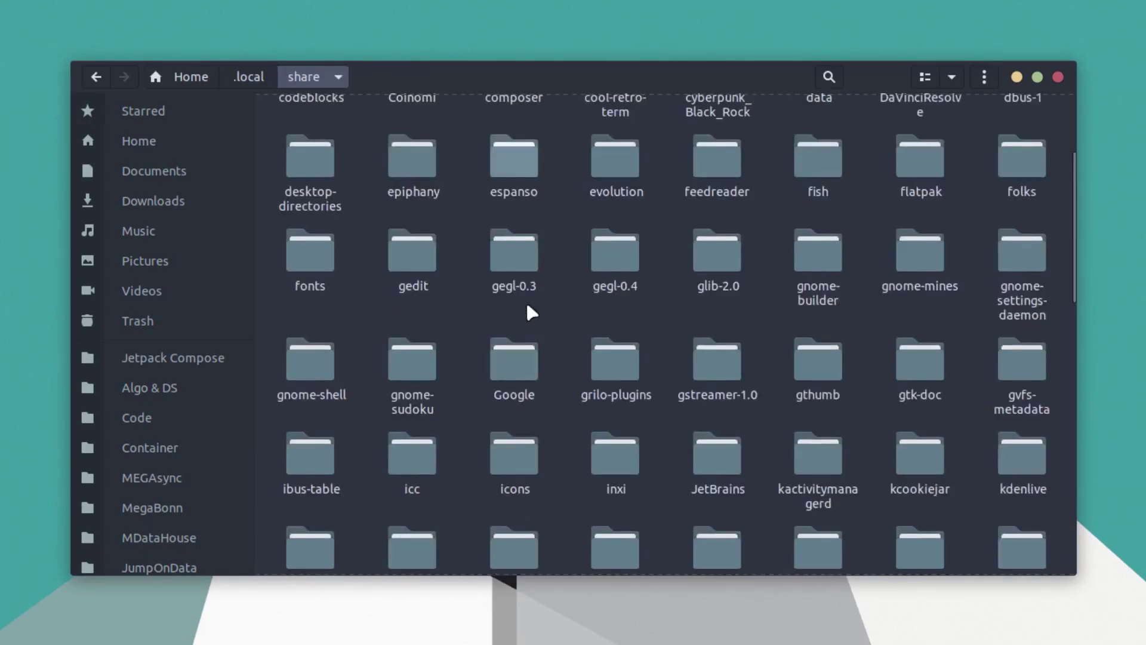
double_click(311, 360)
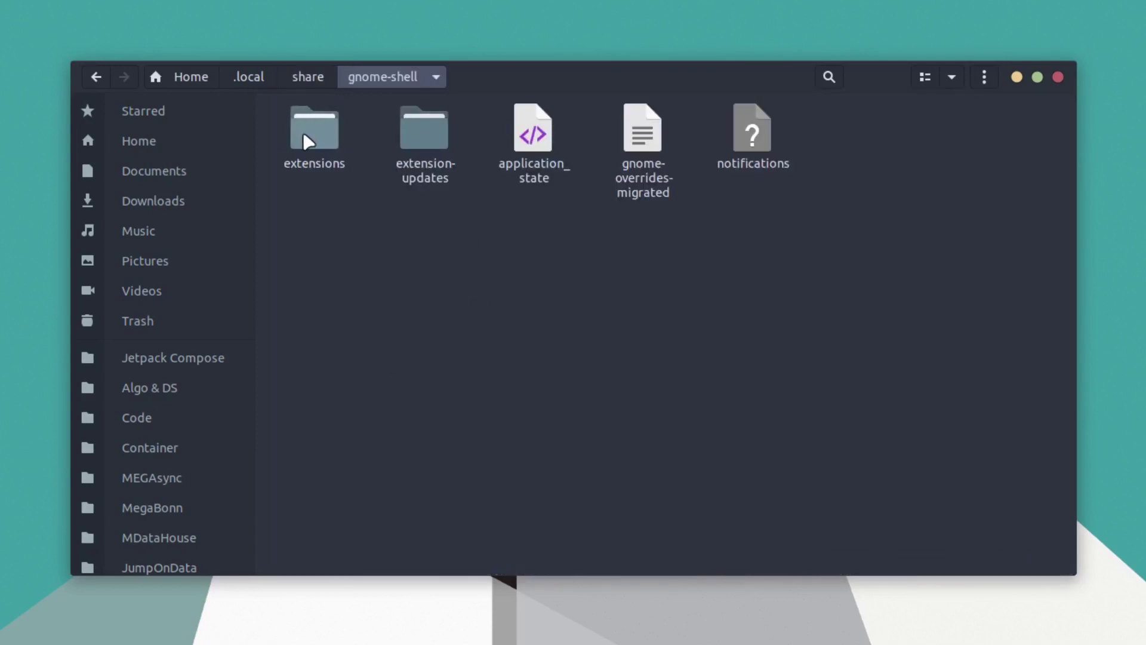
double_click(306, 137)
right_click(563, 488)
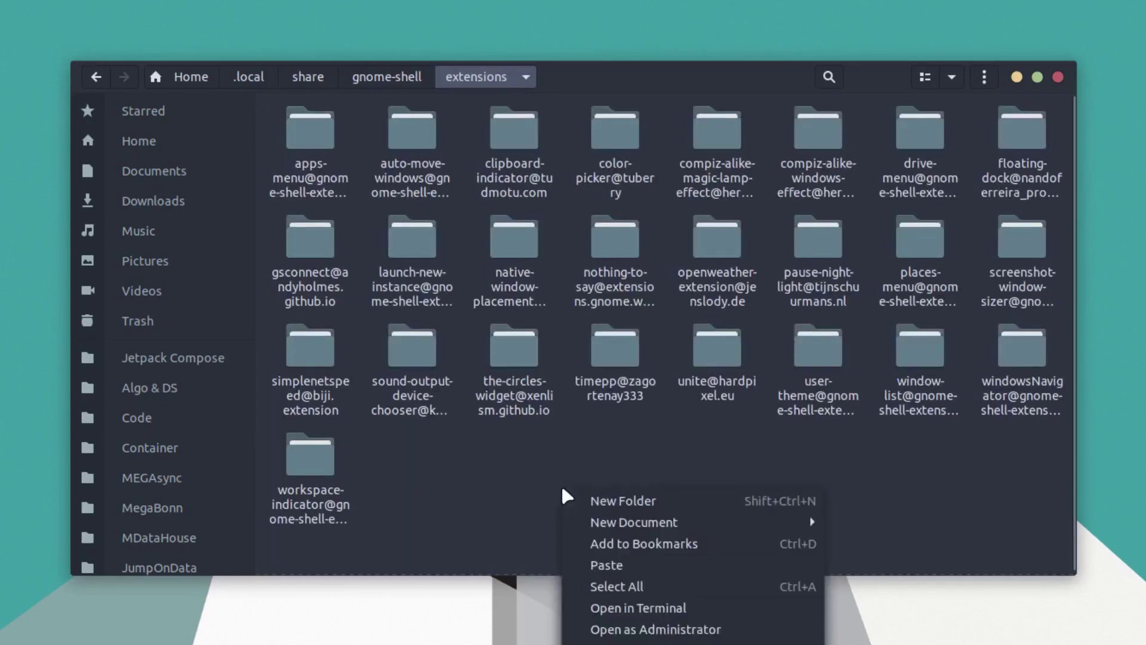
left_click(638, 565)
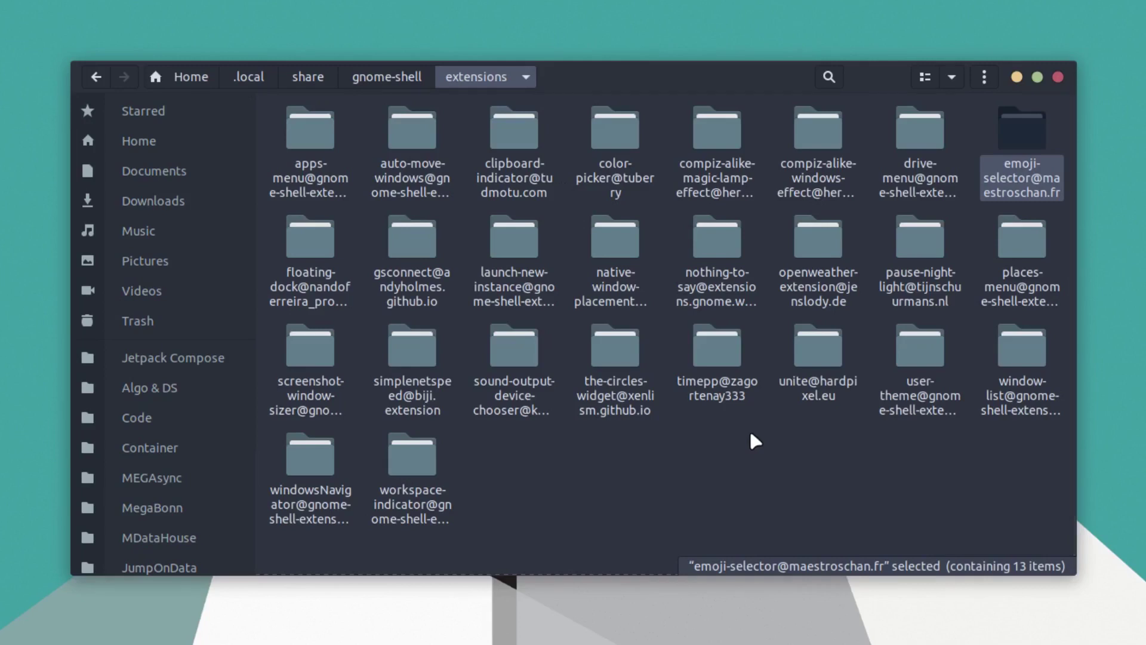
double_click(1032, 188)
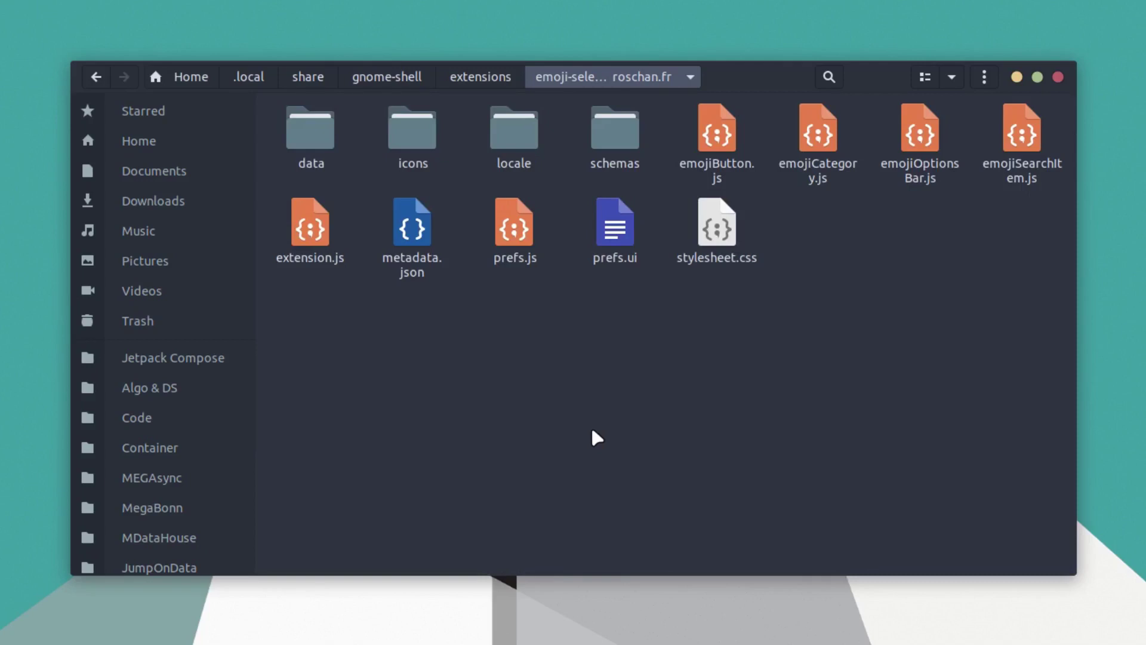
Launch Extensions via the 'ex' search, review and move its window, then open Run a Command
key("ctrl+space")
type("ex")
key("Return")
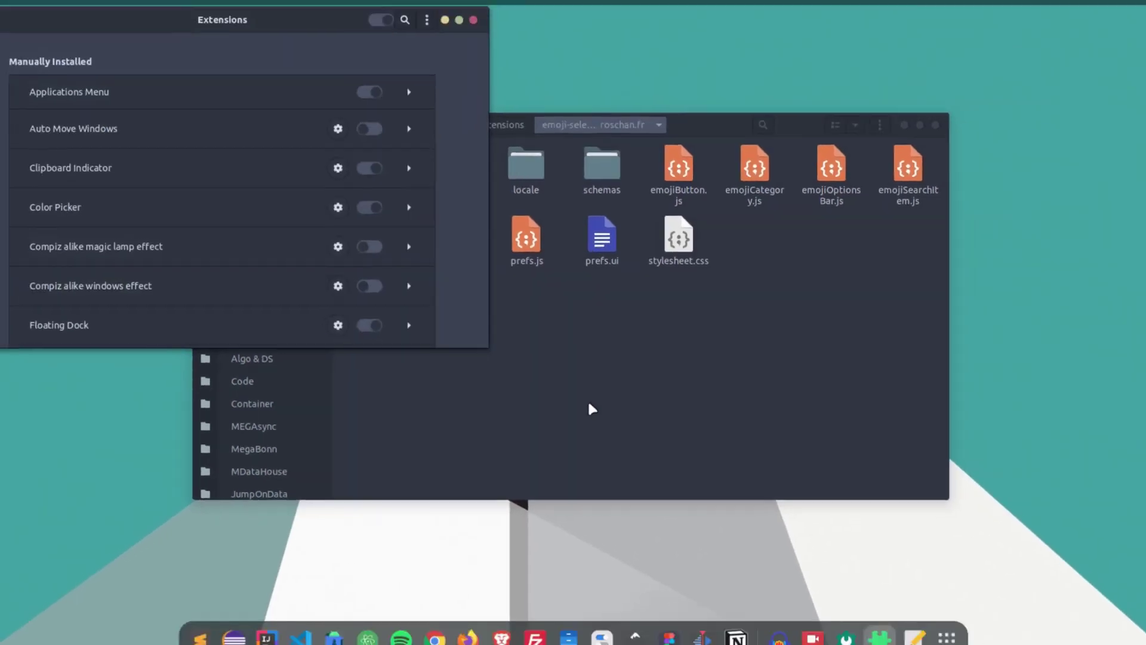
scroll(176, 303, "down", 10)
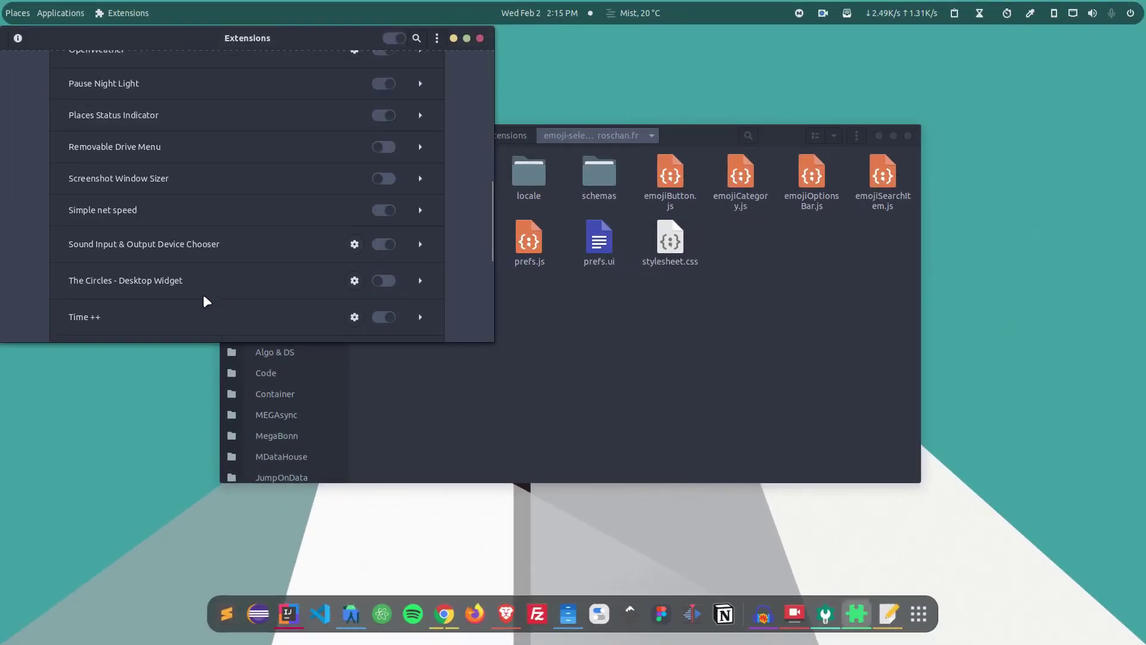
scroll(205, 302, "down", 5)
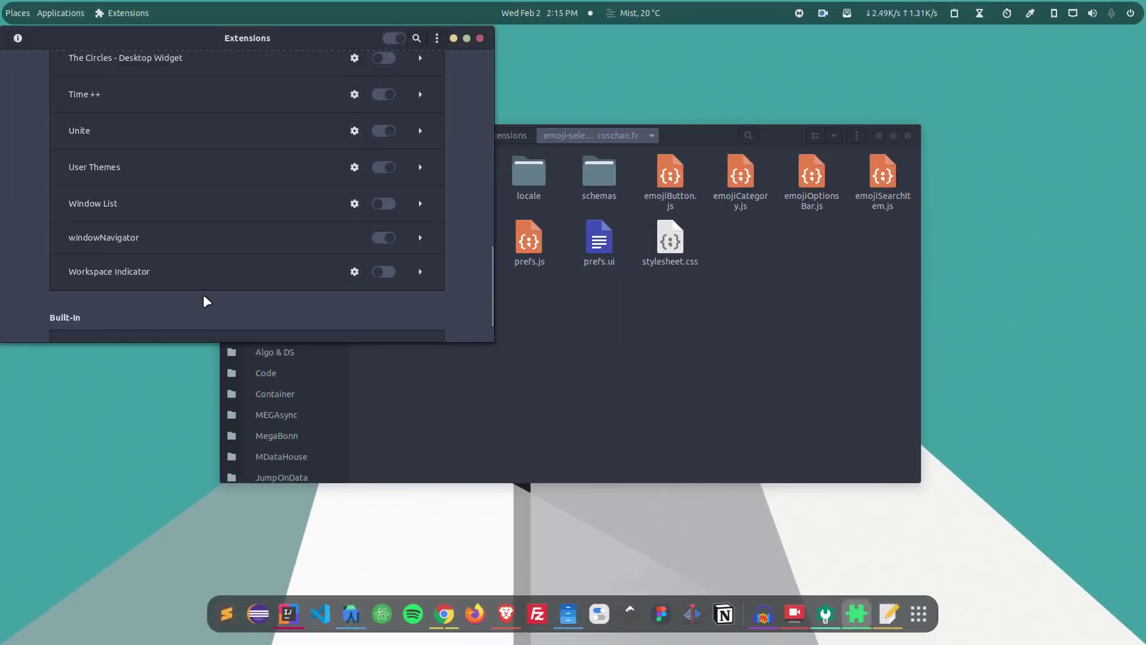
scroll(179, 293, "up", 10)
scroll(194, 254, "up", 5)
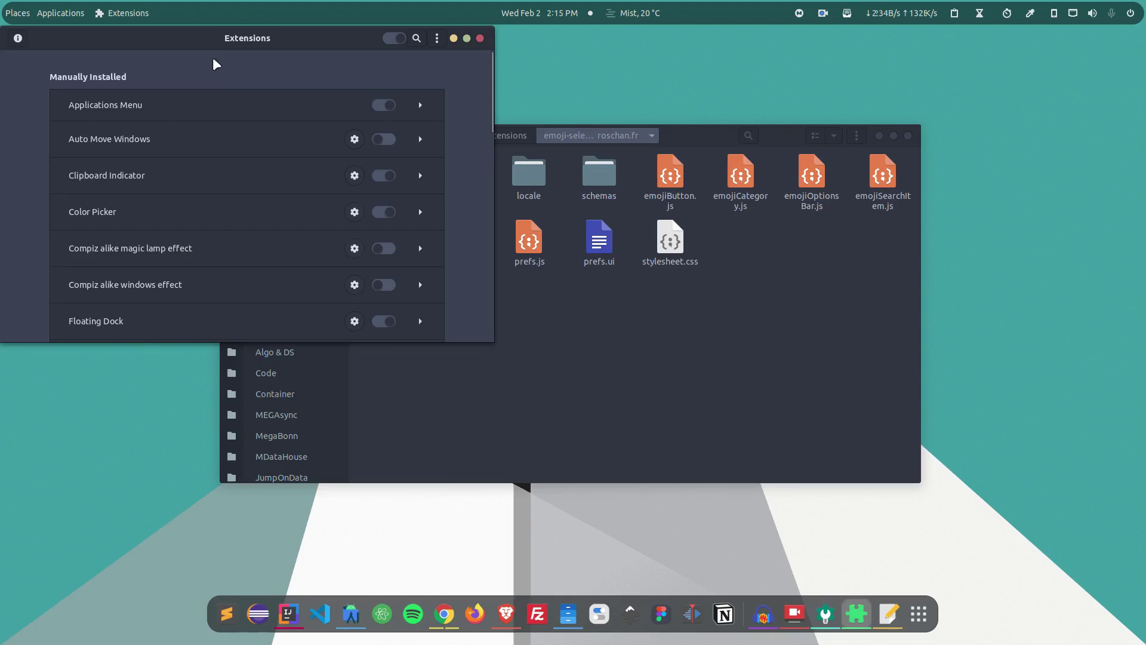
left_click_drag(257, 39, 315, 118)
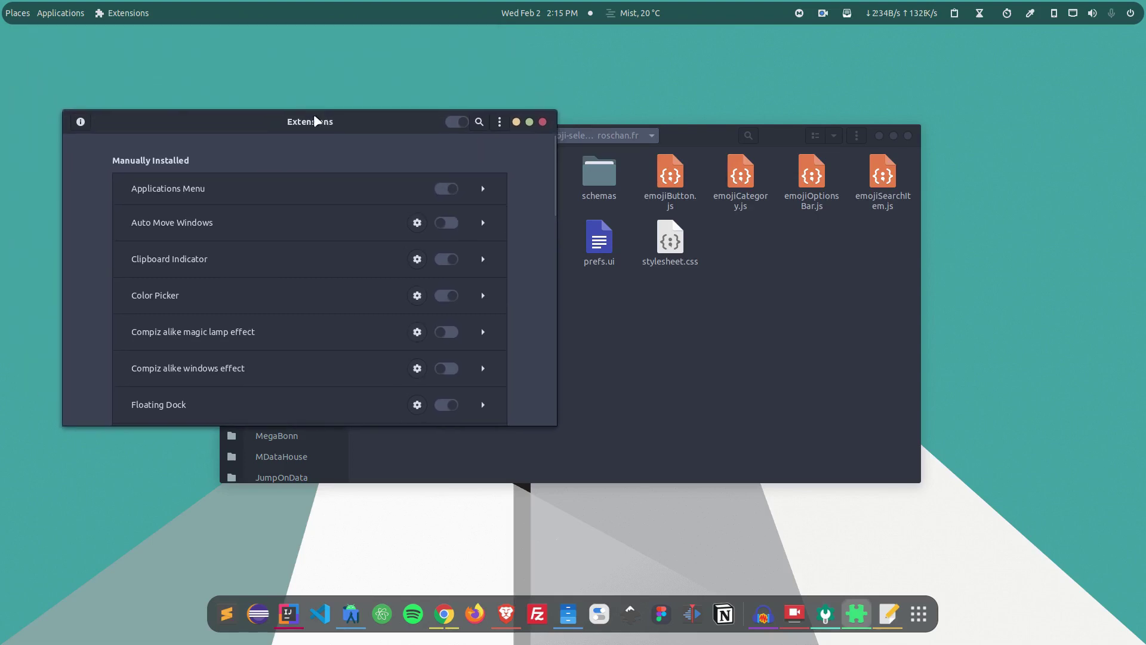
key("alt+F2")
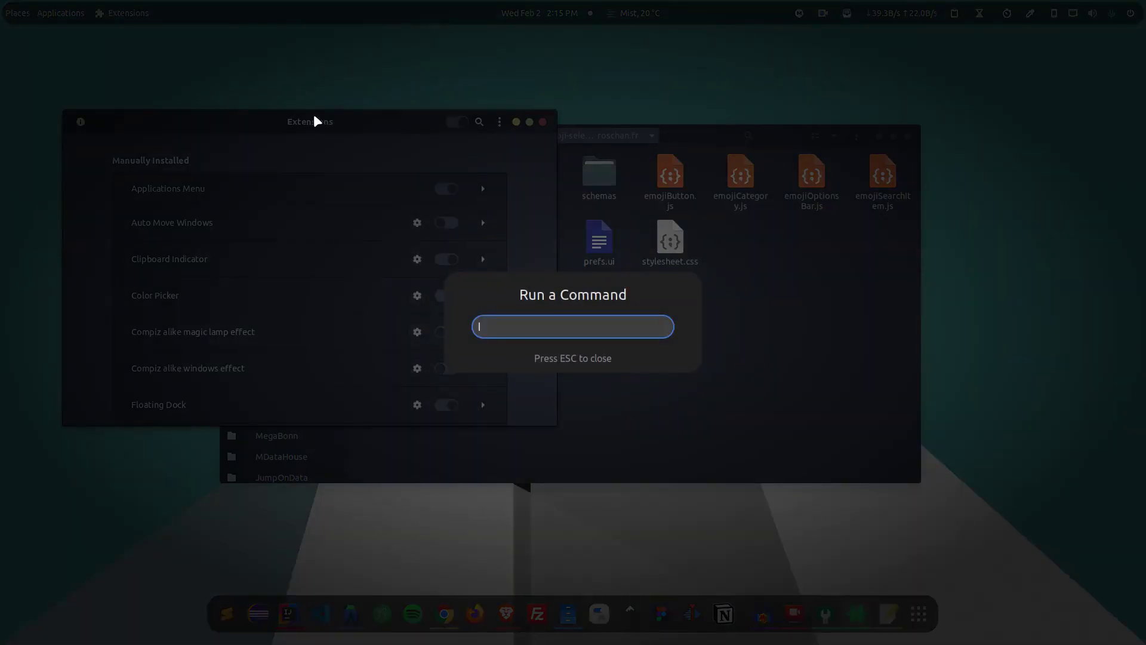
Restart GNOME Shell with the 'r' command and review the Extensions list
type("r")
key("Return")
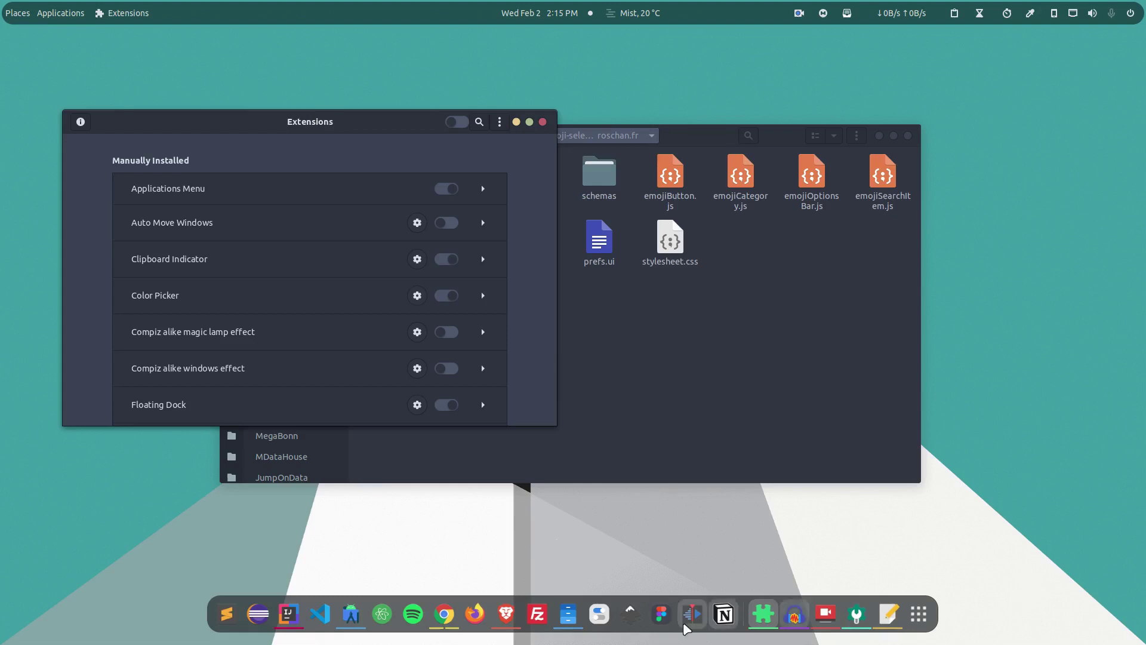
scroll(277, 267, "down", 15)
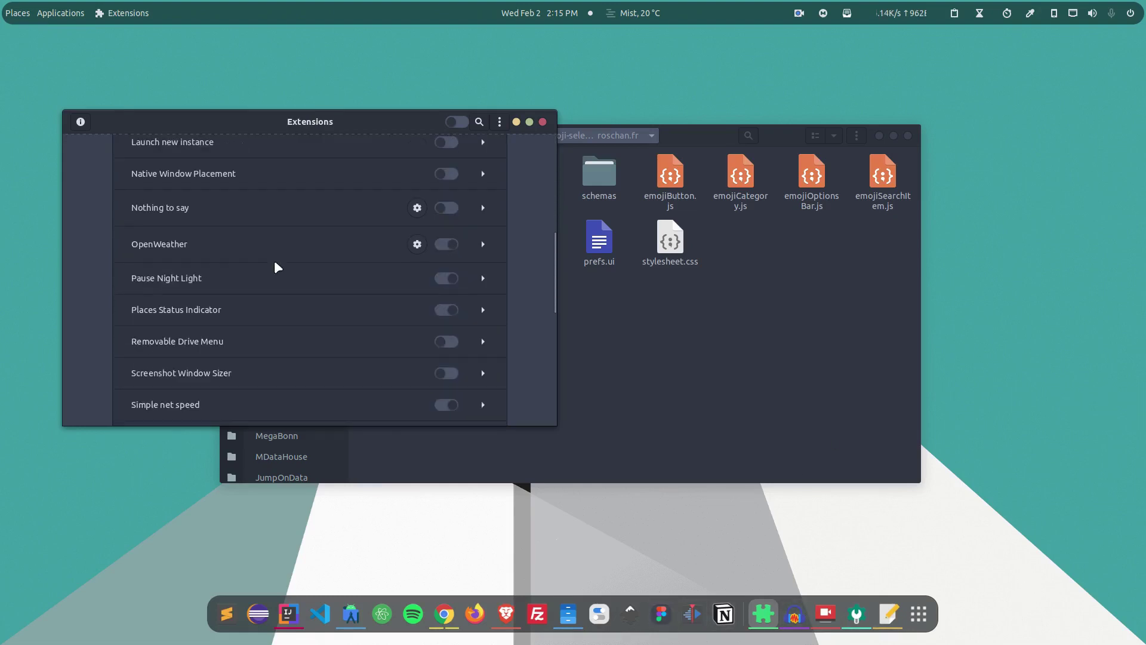
scroll(278, 267, "up", 12)
scroll(487, 278, "down", 3)
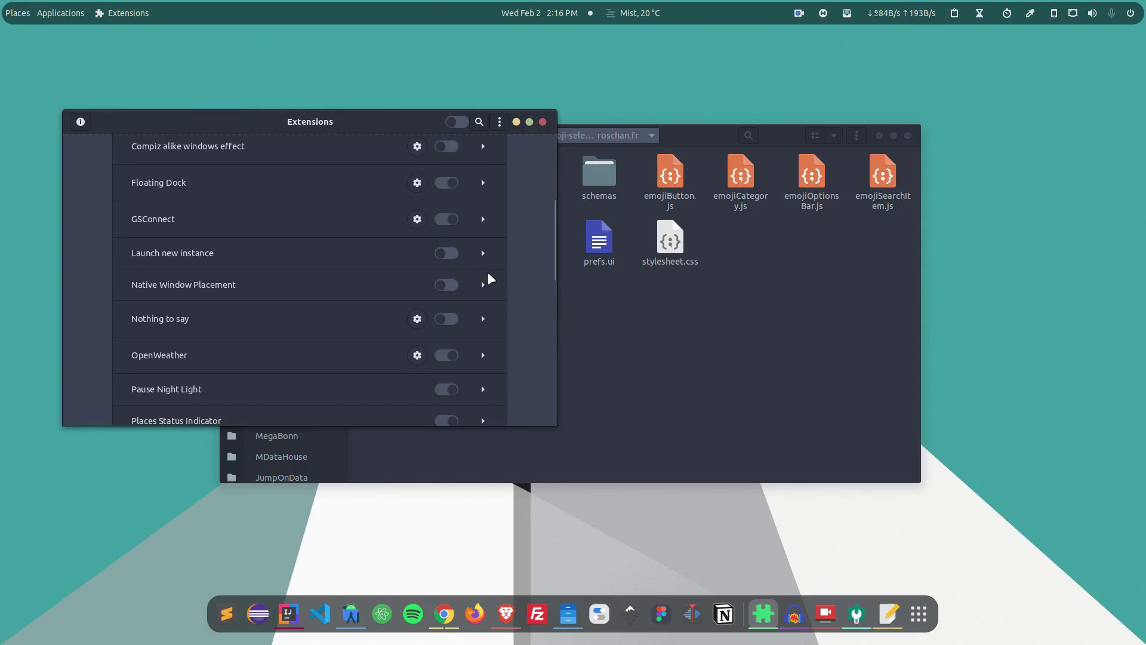
scroll(488, 276, "down", 10)
scroll(488, 276, "up", 13)
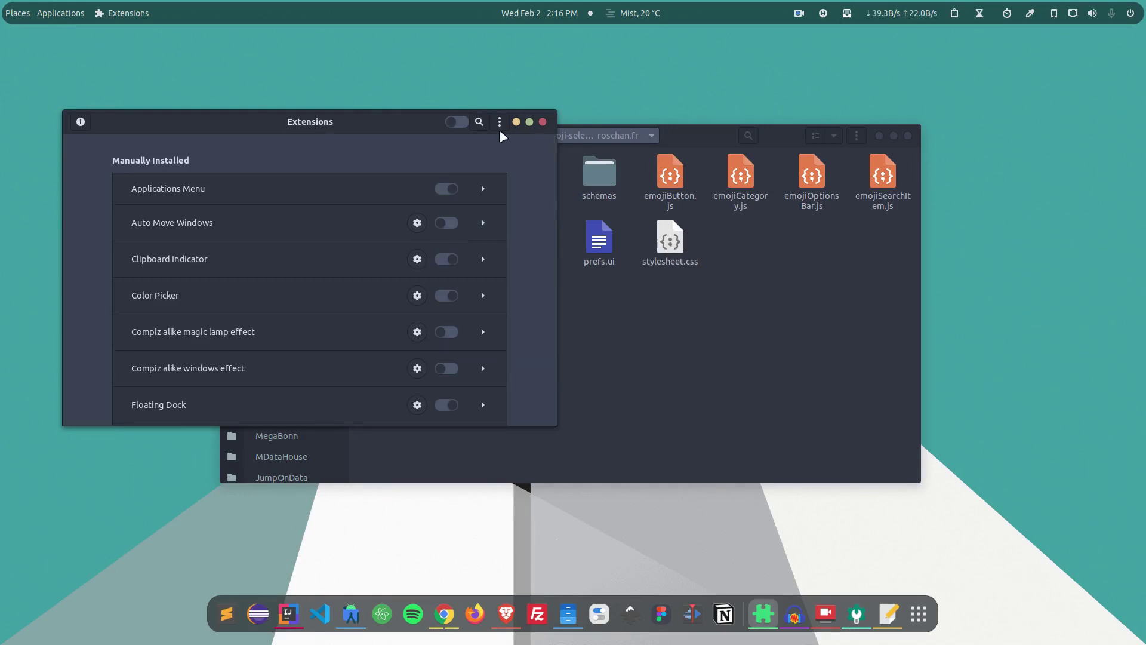
Close Extensions and relaunch it from the launcher search 'e'
left_click(543, 122)
key("ctrl+space")
type("e")
key("Return")
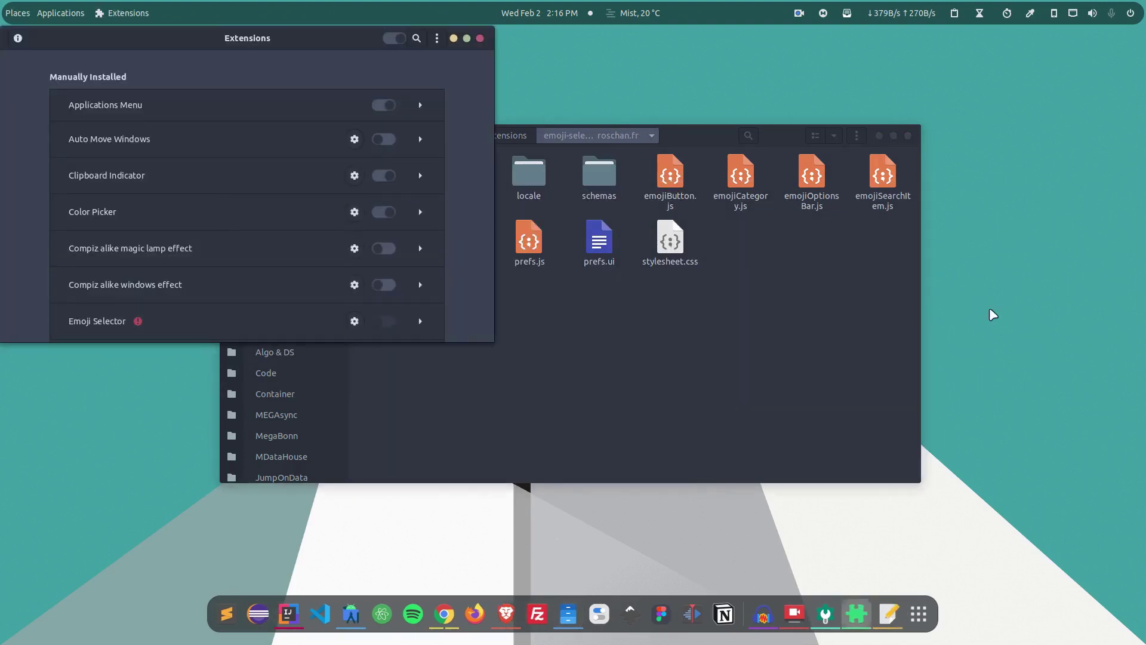
left_click_drag(331, 65, 490, 209)
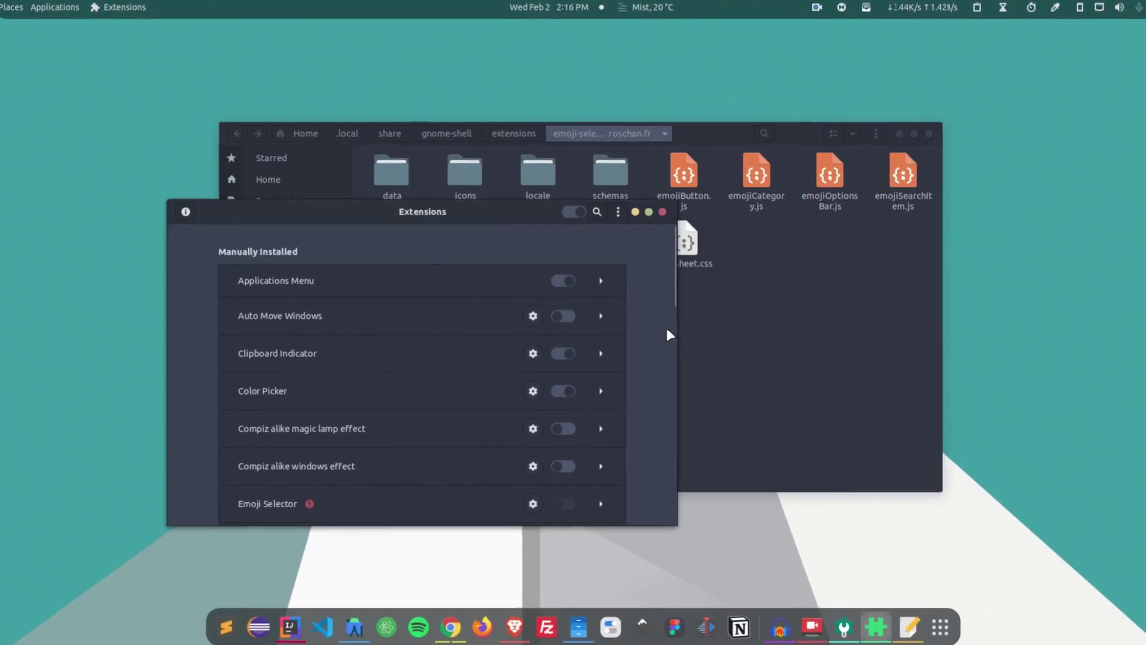
left_click_drag(468, 213, 451, 70)
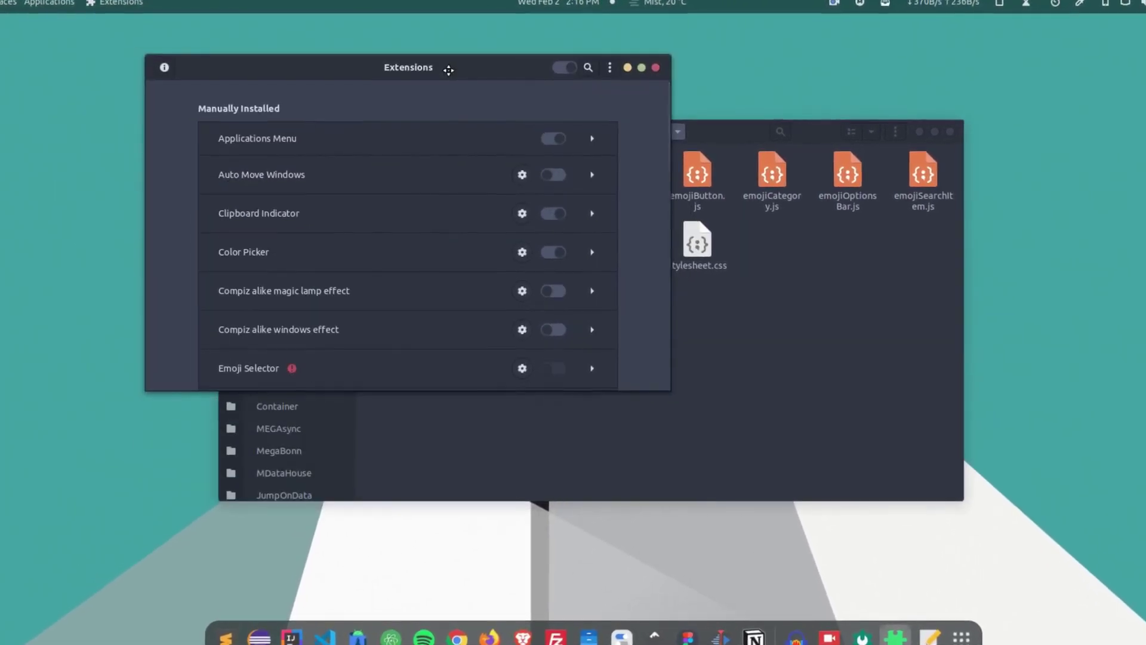
scroll(369, 331, "down", 3)
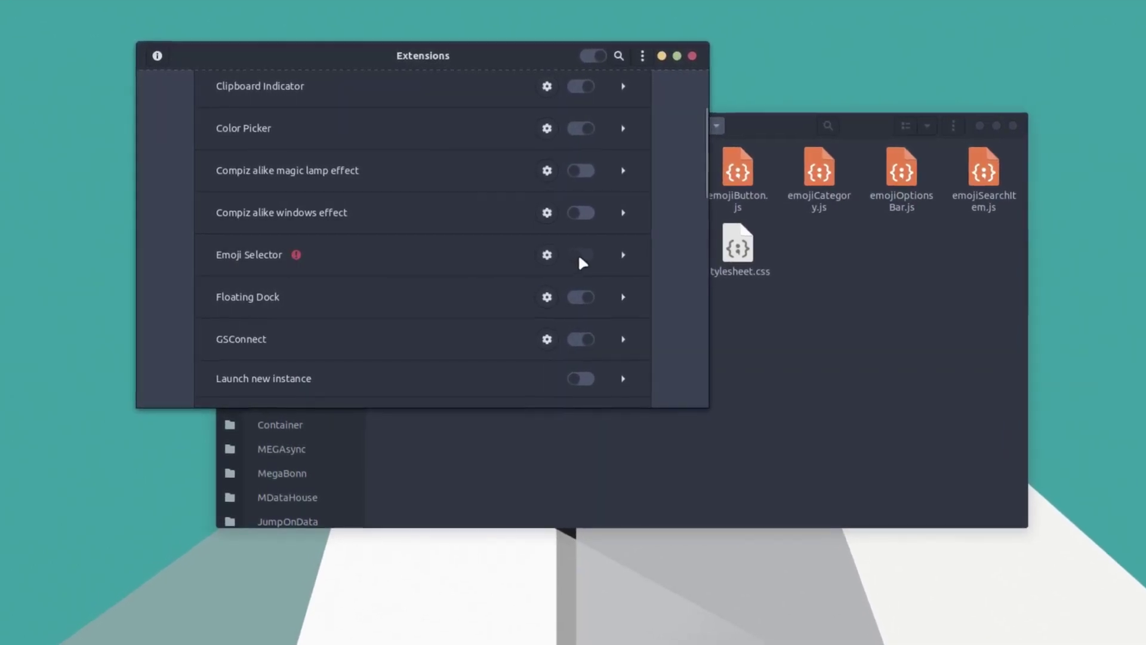
left_click(562, 256)
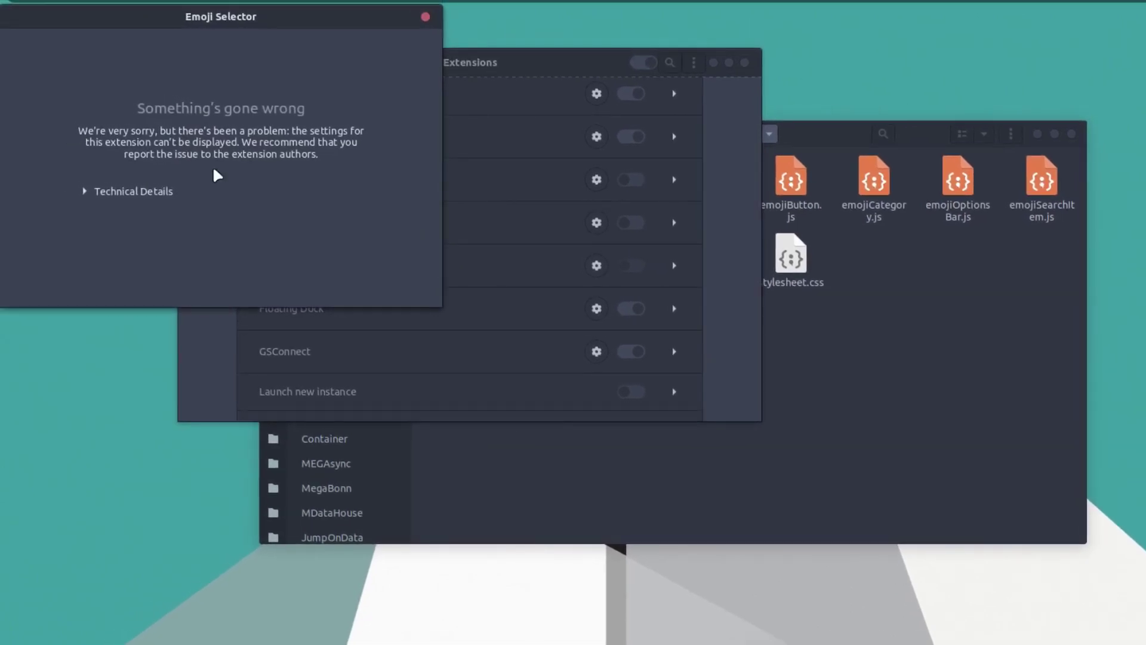
left_click(424, 19)
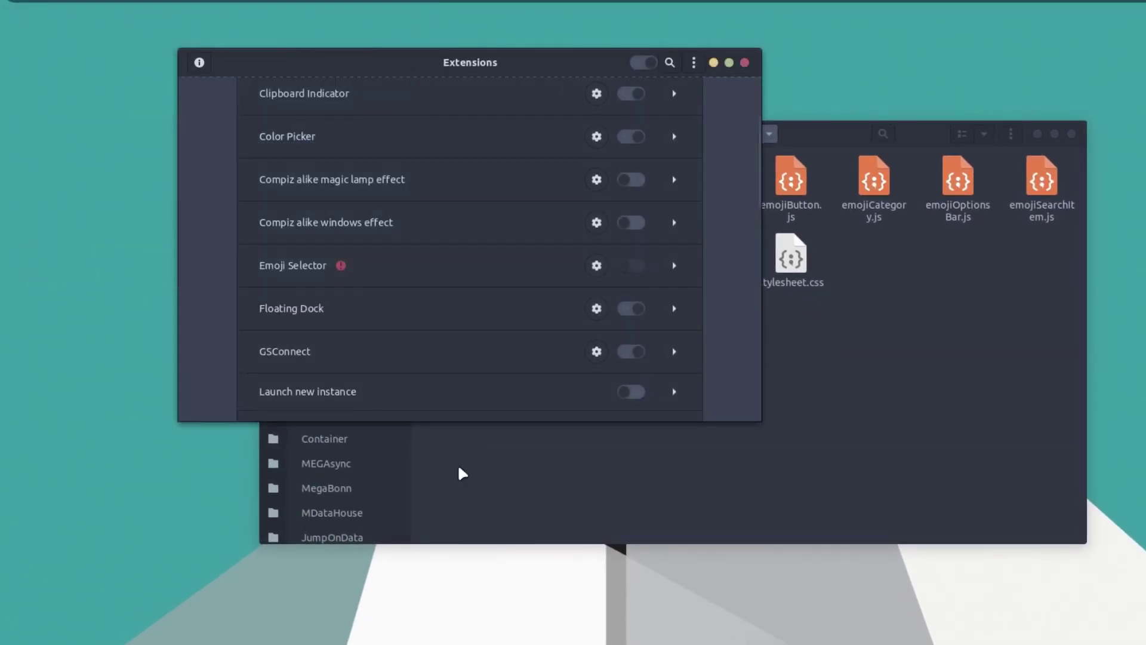
left_click_drag(528, 66, 448, 182)
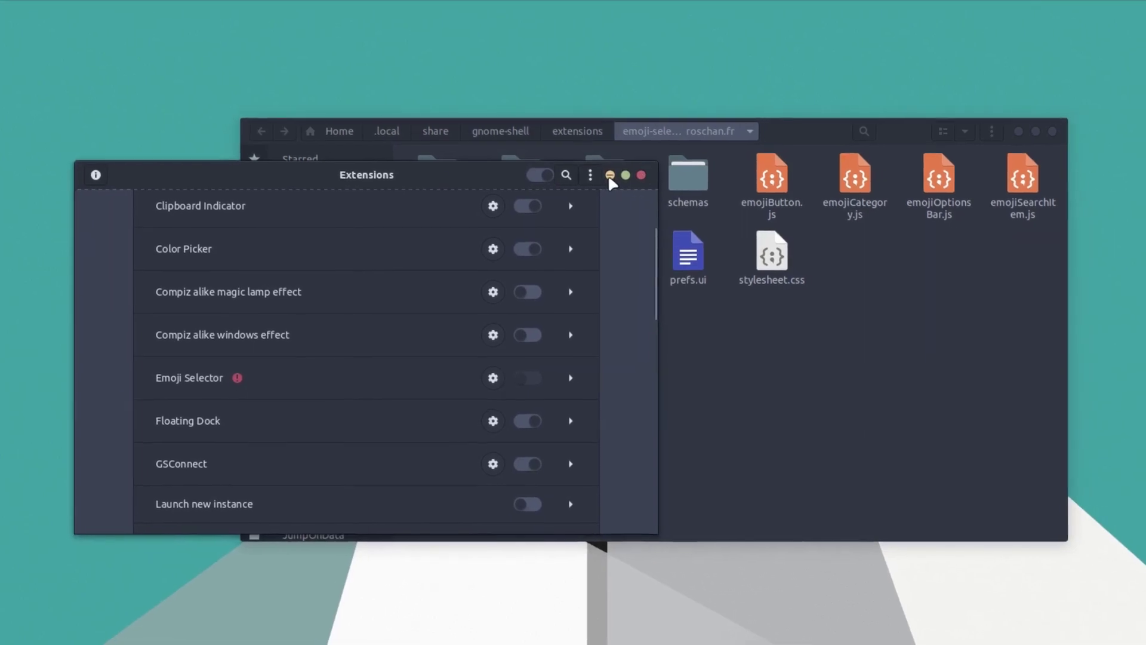
Minimize Extensions and open metadata.json with Text Editor
left_click(628, 177)
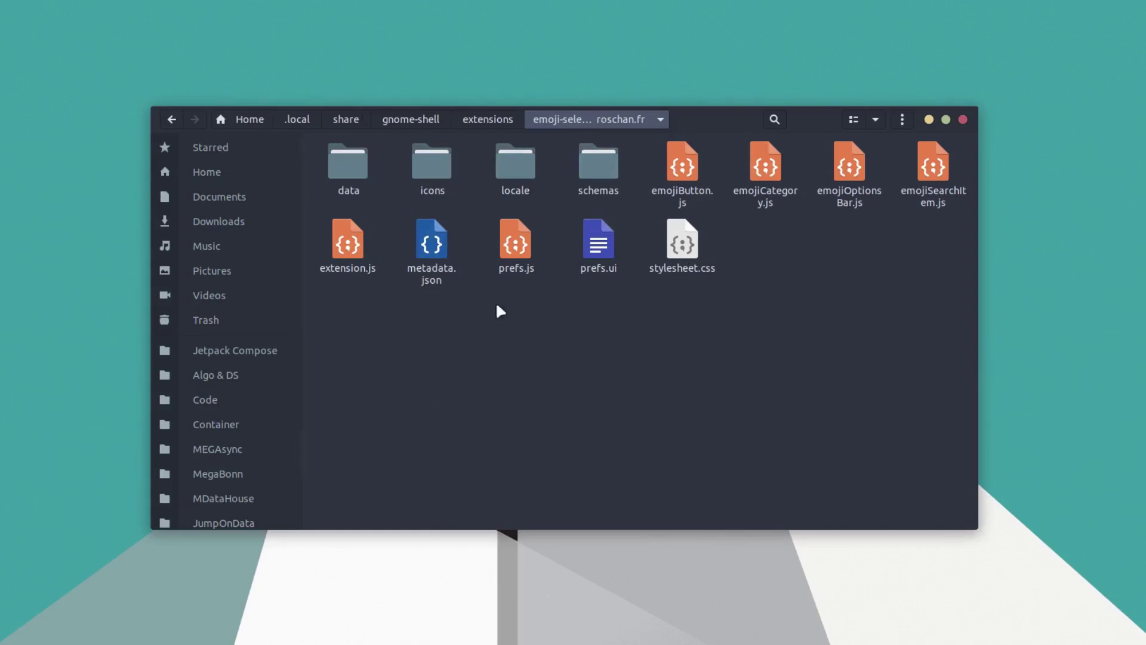
left_click(442, 281)
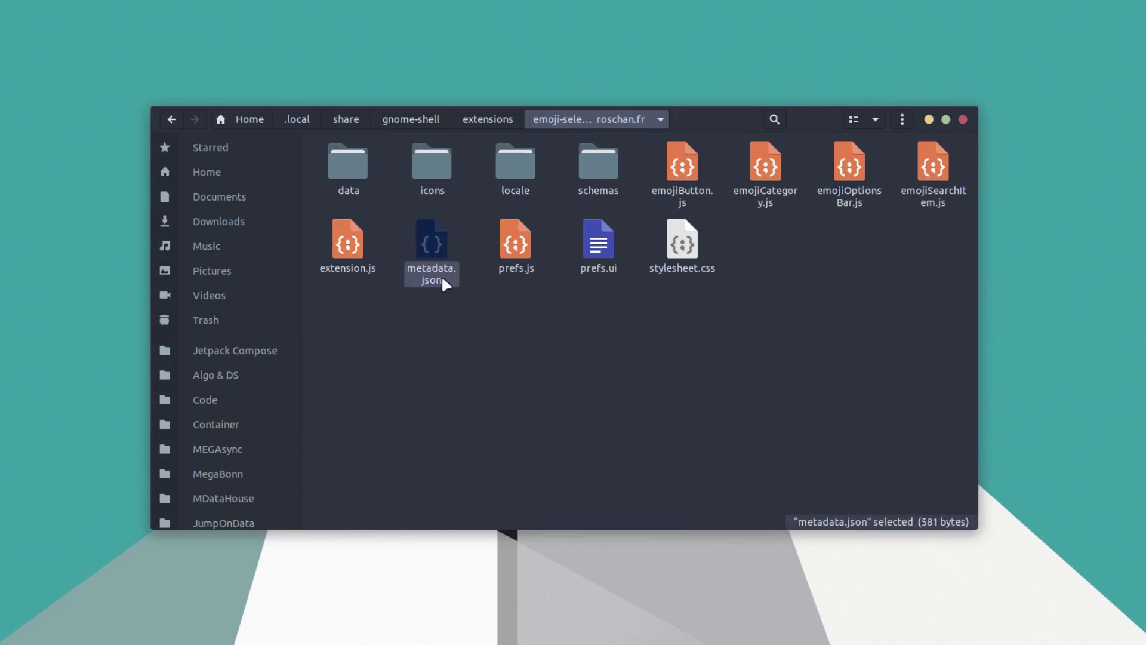
right_click(433, 265)
left_click(472, 271)
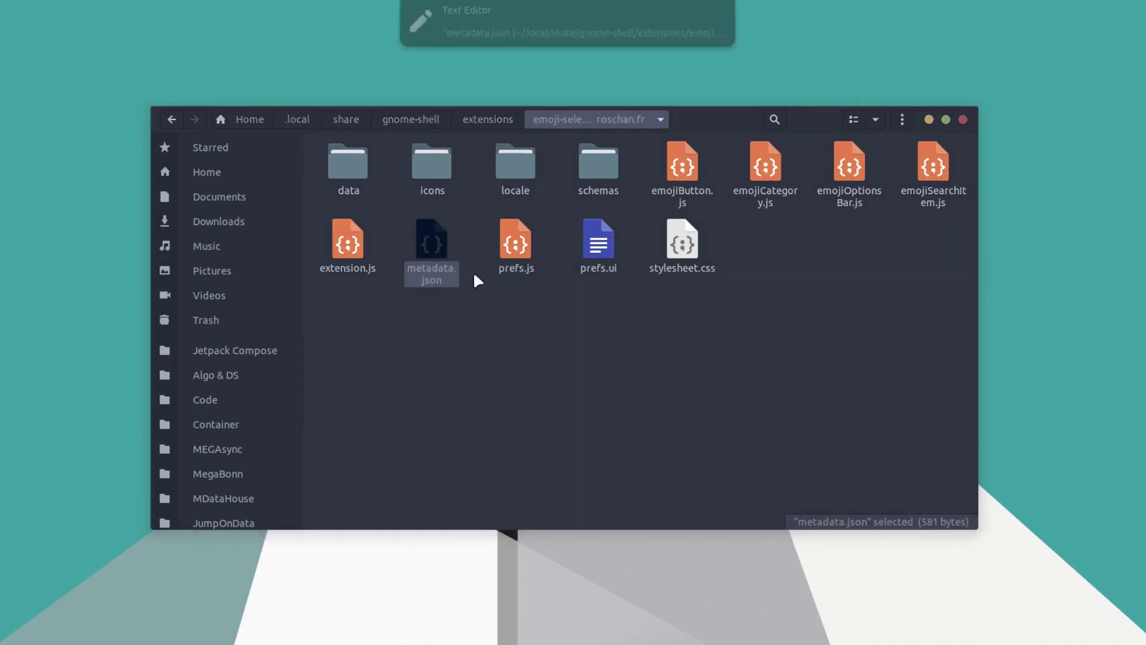
Center the editor window and place the cursor after 3.38 on line 7
left_click_drag(945, 51, 485, 52)
left_click_drag(368, 212, 416, 240)
left_click(468, 286)
left_click(476, 283)
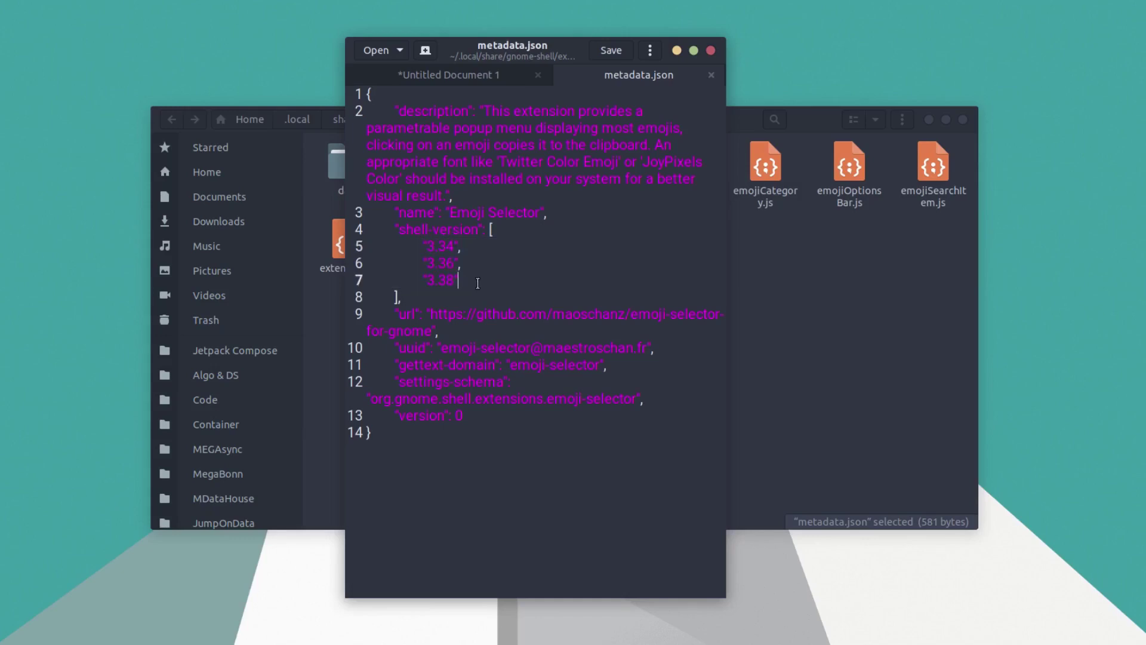
Add "40" after 3.38 in shell-version, save, and close without saving the untitled document
type(",")
key("Return")
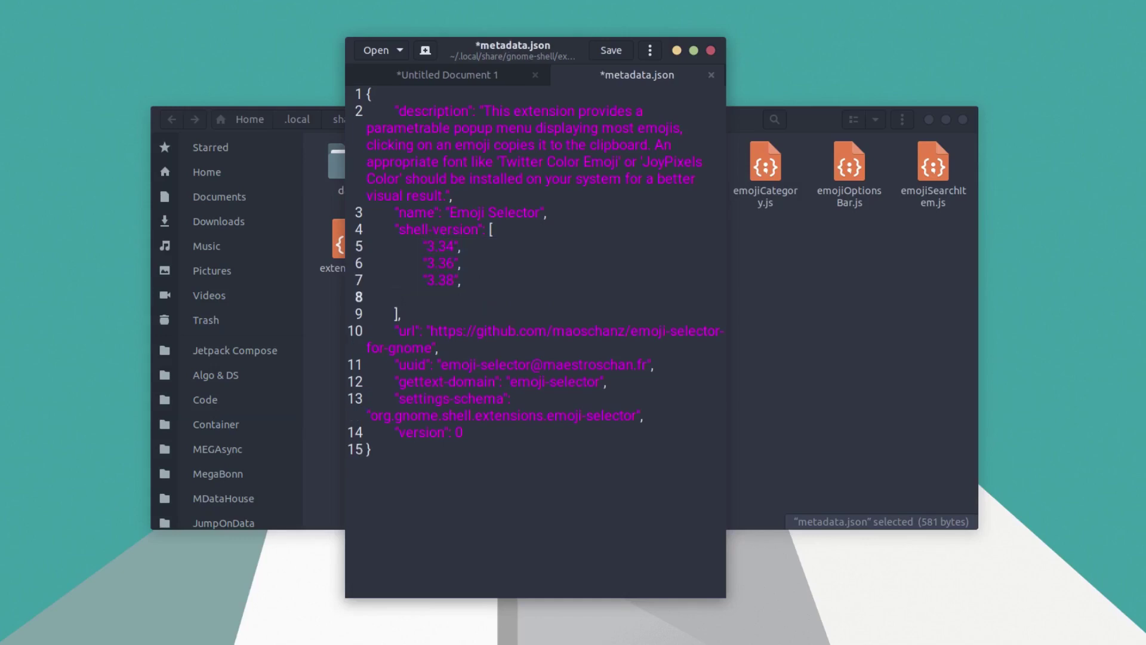
type("\"40")
left_click(603, 50)
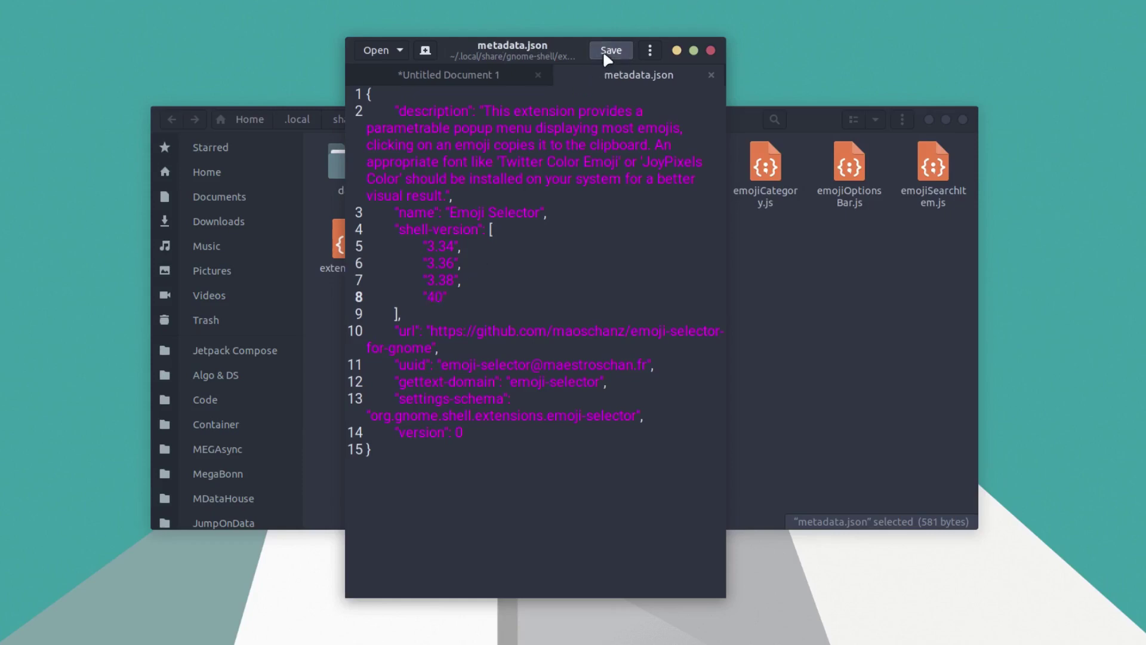
left_click(710, 50)
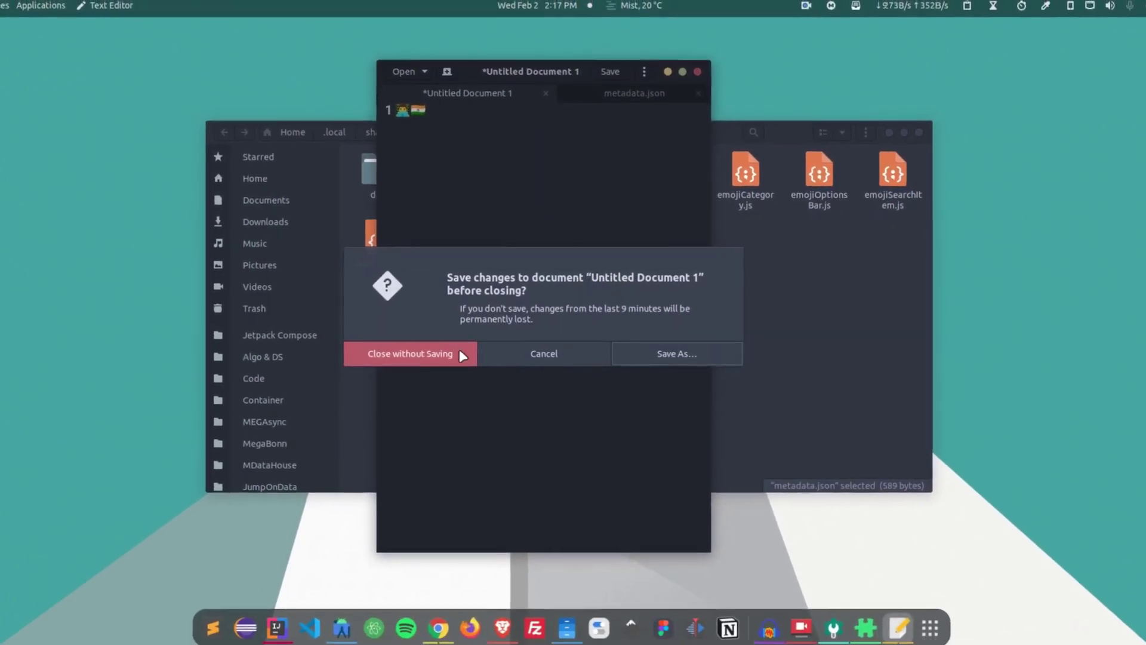
left_click(460, 354)
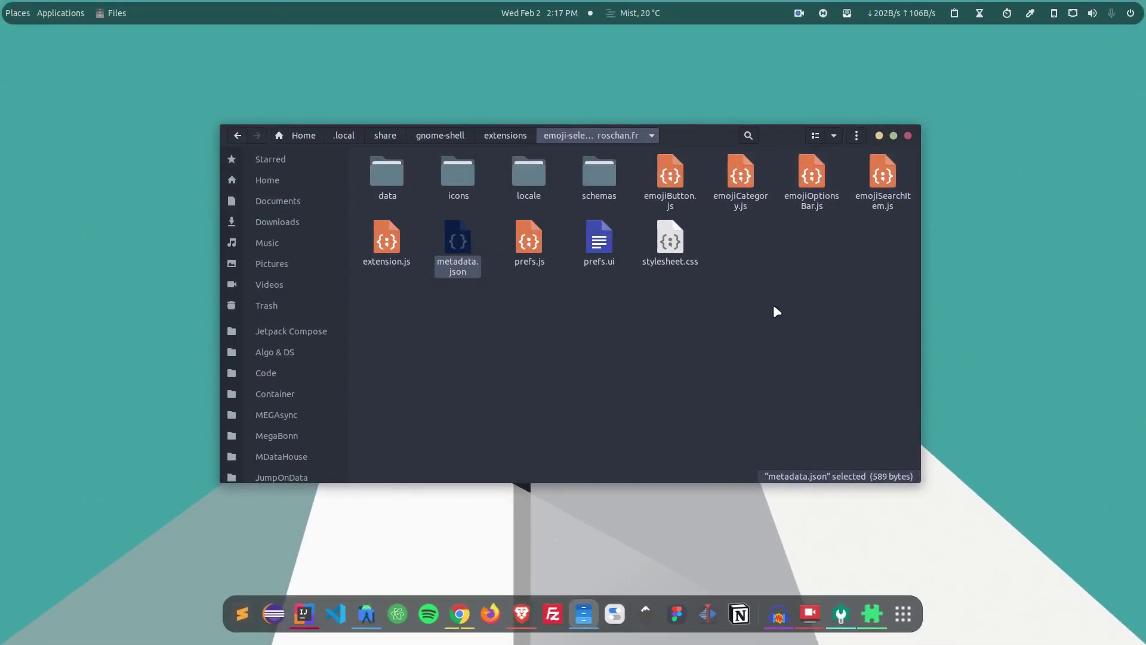
Minimize Files, open and close Extensions from the dock, then search 'ex' in the launcher
left_click(880, 135)
left_click(872, 613)
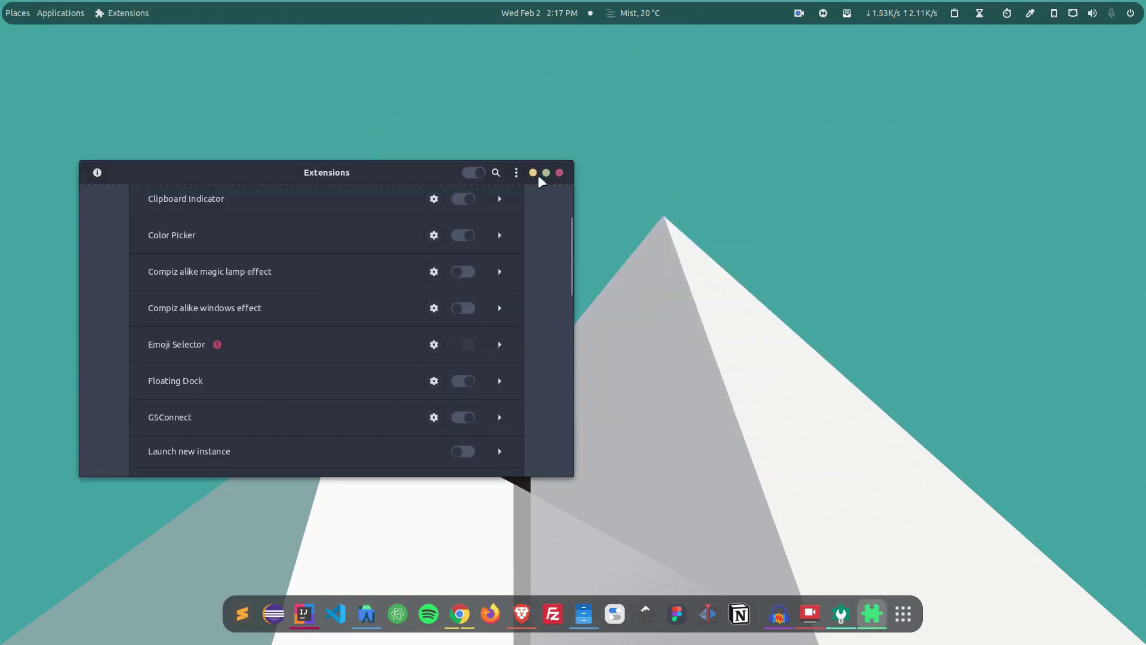
left_click(560, 172)
key("ctrl+space")
type("ex")
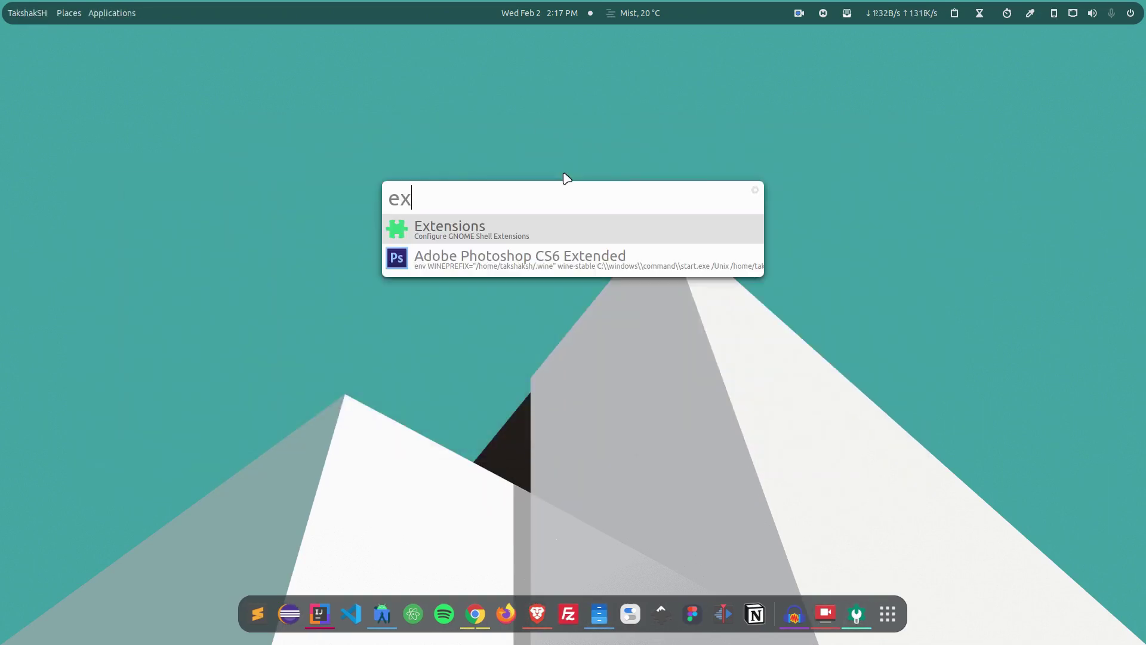